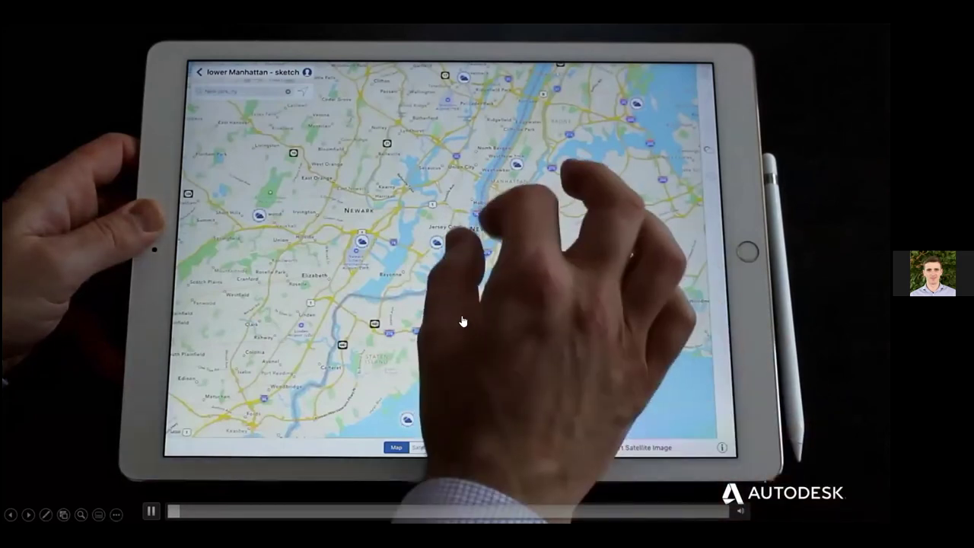
- Leave the slideshow and switch to FormIt, showing the ground beside the existing stepped mass
key("Escape")
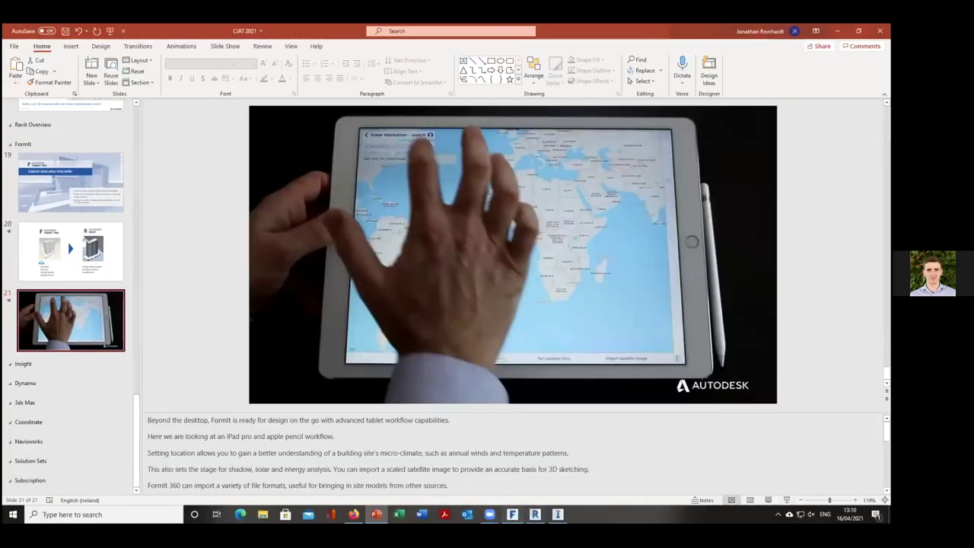
left_click(512, 515)
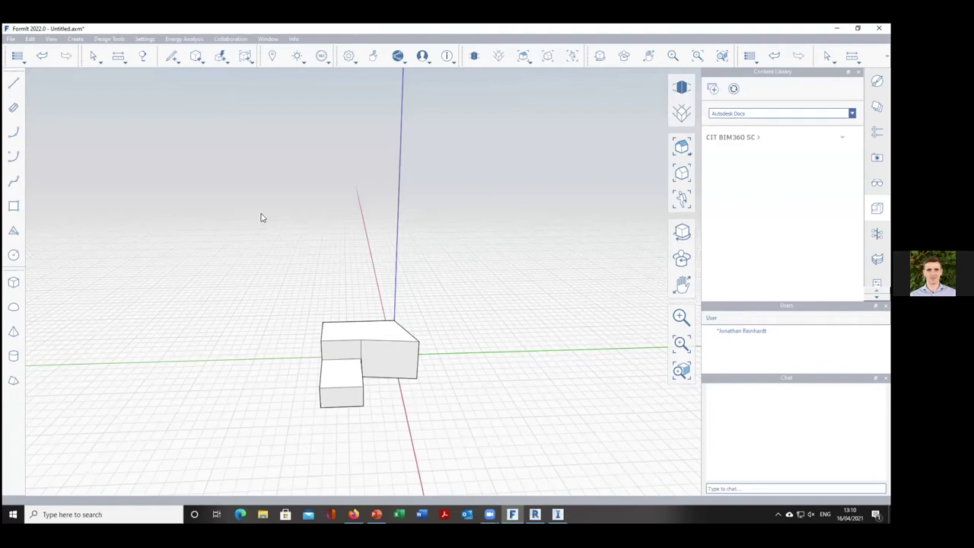
middle_click_drag(504, 237, 251, 126)
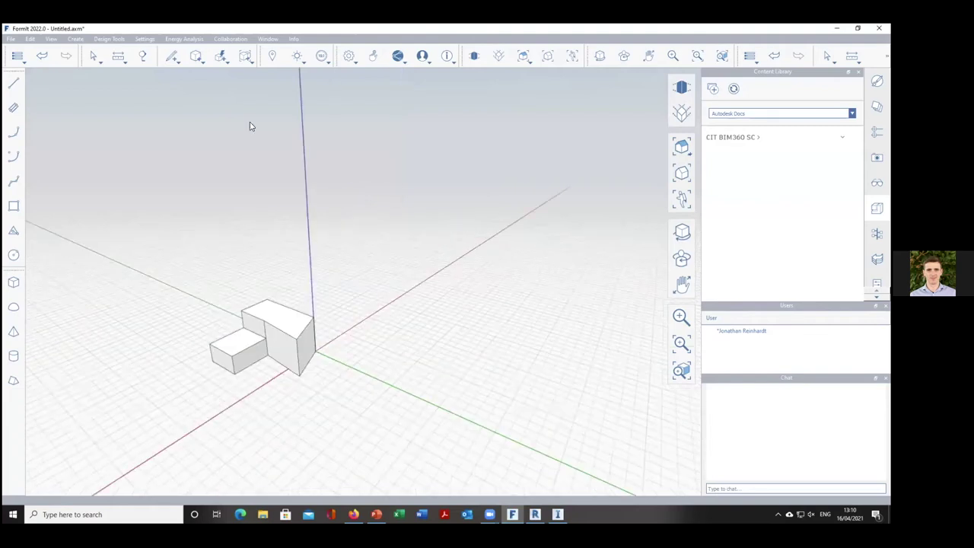
- Draw a closed four-sided outline about 17,000 mm by 14,000 mm on the ground along the green axis, beside the existing mass
left_click(171, 57)
left_click(172, 79)
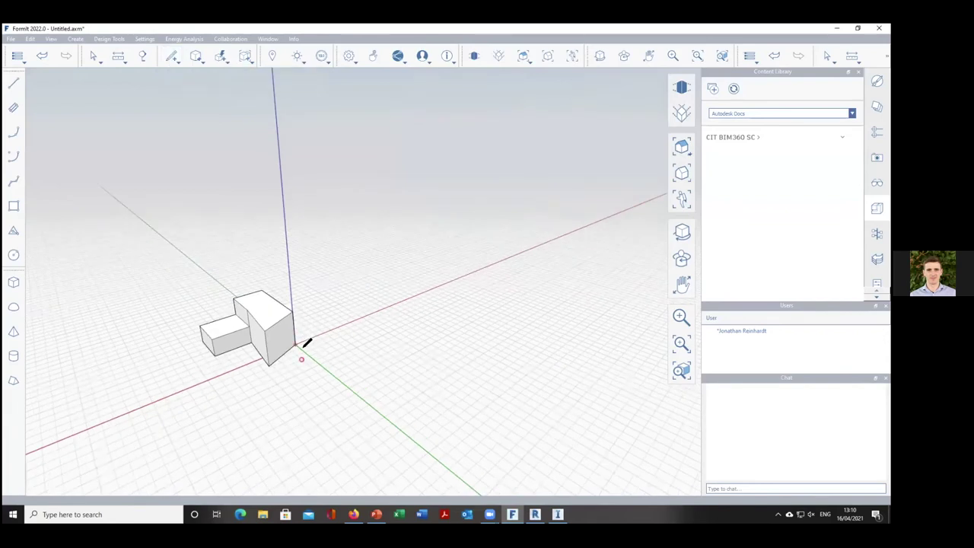
left_click(314, 359)
left_click(365, 401)
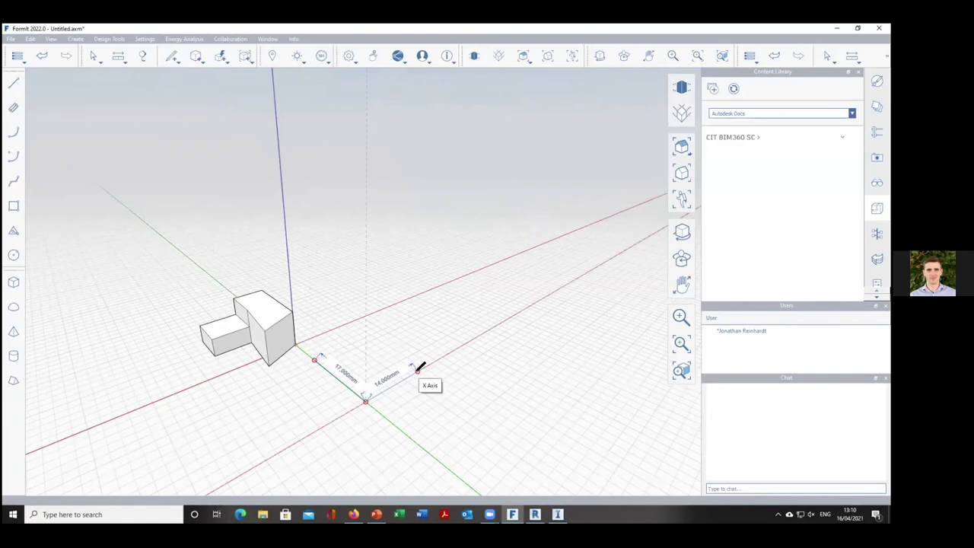
left_click(418, 370)
left_click(373, 342)
left_click(322, 364)
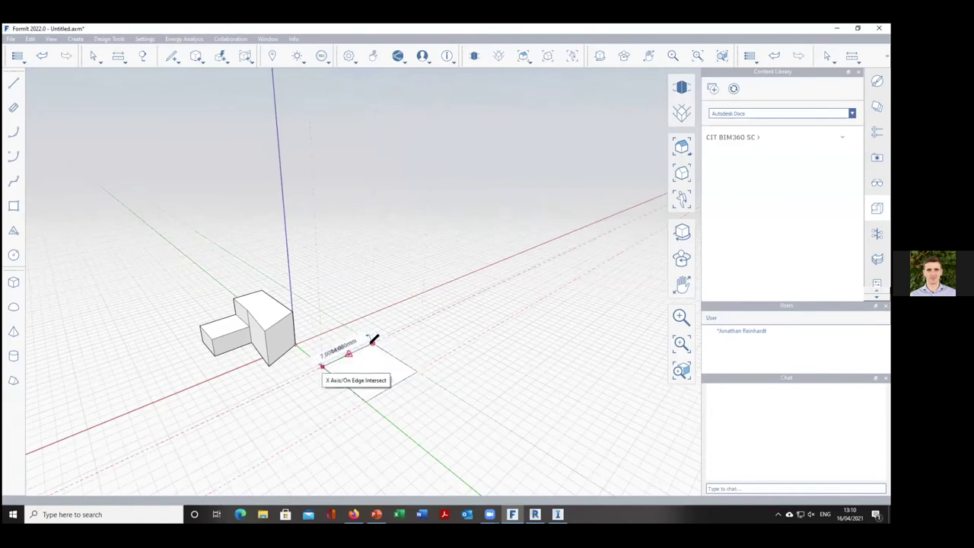
key("Escape")
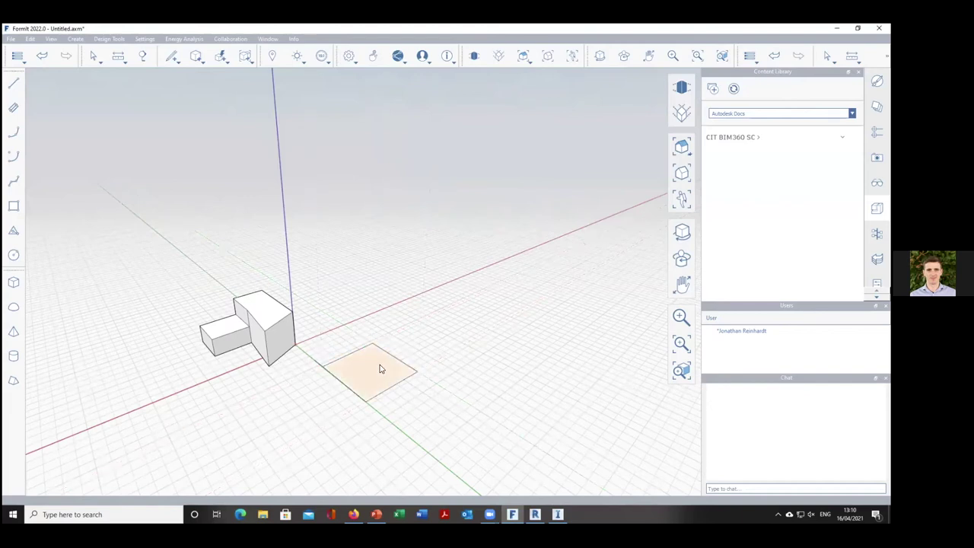
- Extrude the new four-sided face upward into a tall box
left_click_drag(417, 372, 430, 255)
middle_click_drag(372, 358, 509, 324)
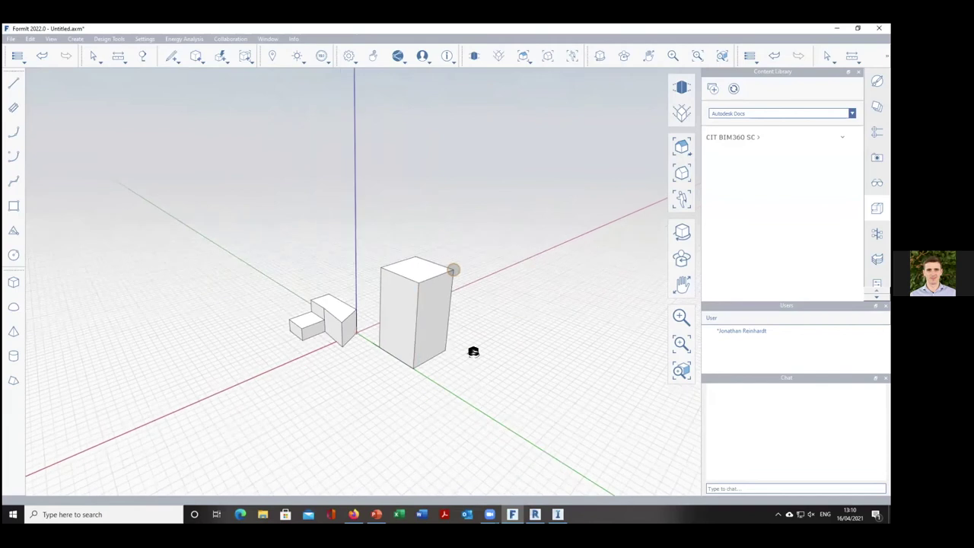
middle_click_drag(473, 351, 405, 372)
- Draw a closed irregular four-sided outline with lines on the ground in front of the tall box
left_click(178, 62)
left_click(172, 76)
left_click(359, 358)
left_click(311, 413)
left_click(334, 478)
left_click(420, 439)
left_click(360, 358)
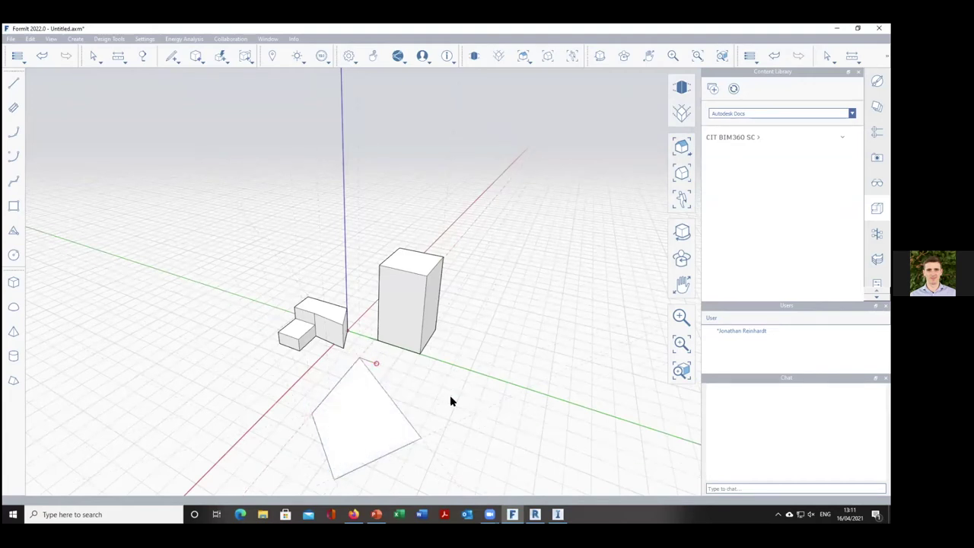
- Extrude the irregular four-sided face upward into a block lower than the tall box
middle_click_drag(475, 399, 508, 364)
left_click(442, 413)
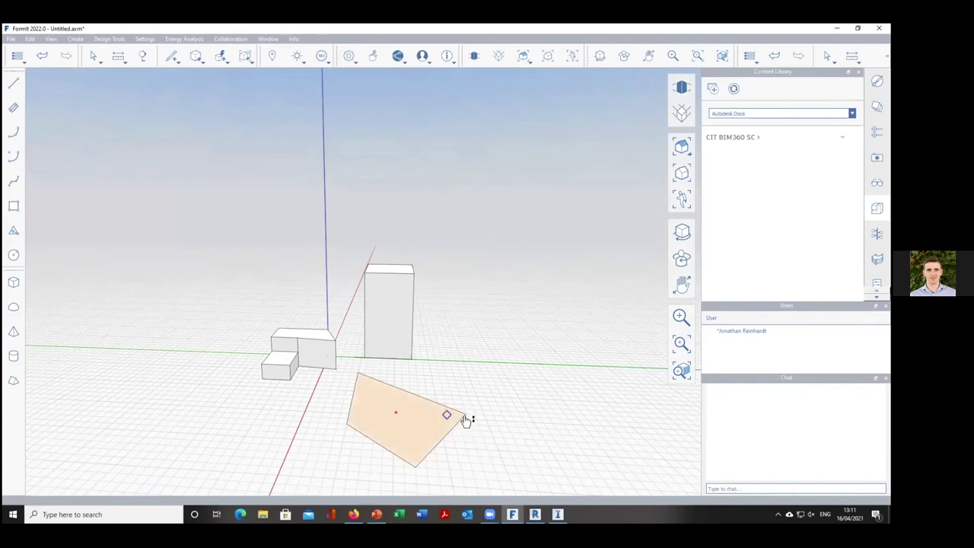
left_click(482, 388)
left_click(423, 400)
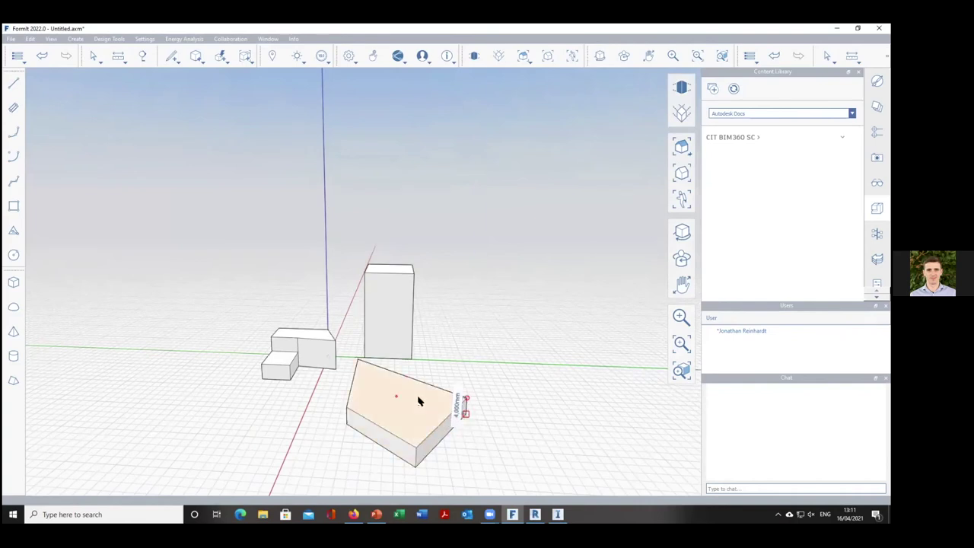
left_click(468, 399)
left_click_drag(475, 356, 522, 358)
middle_click_drag(522, 358, 436, 305)
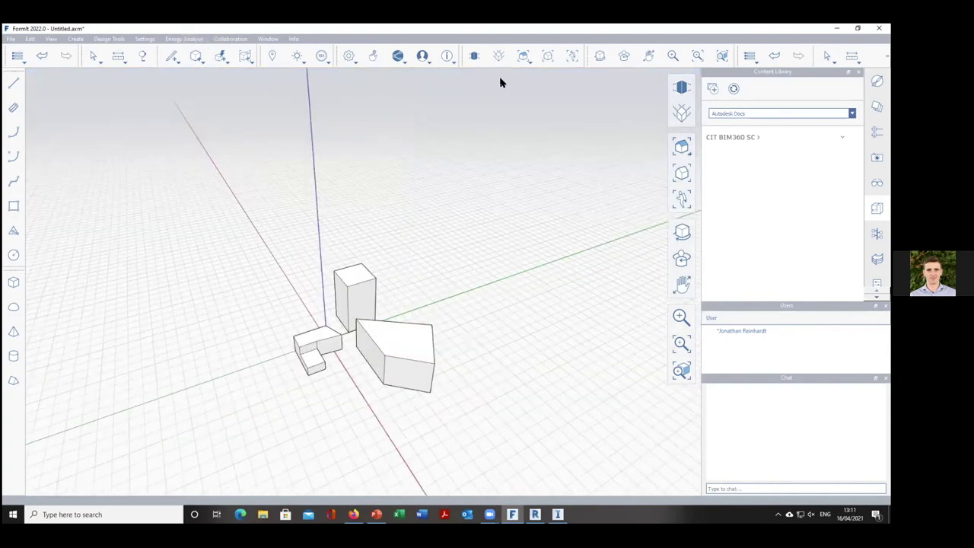
- Set the project location in Tralee and import the satellite image and terrain covering the sports fields and surrounding buildings
left_click(268, 57)
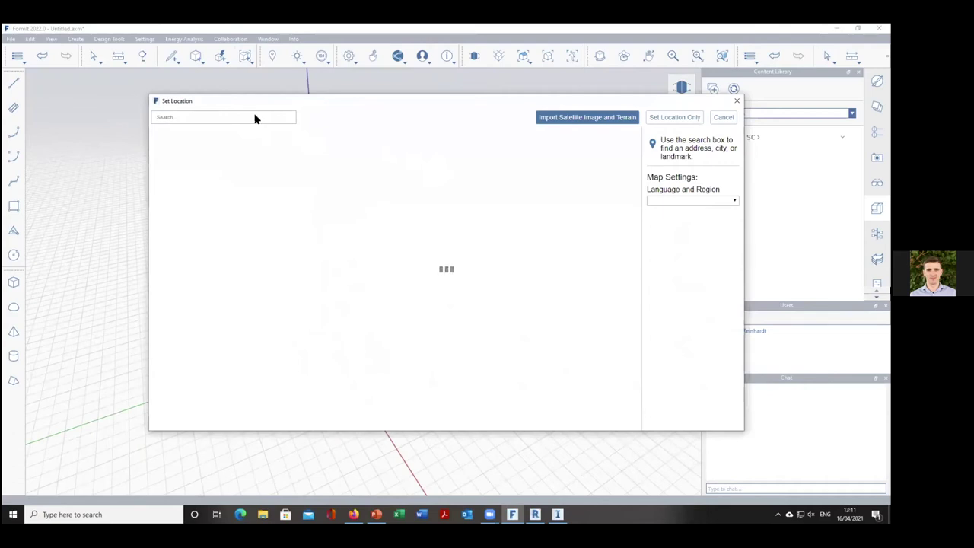
scroll(381, 258, "up", 3)
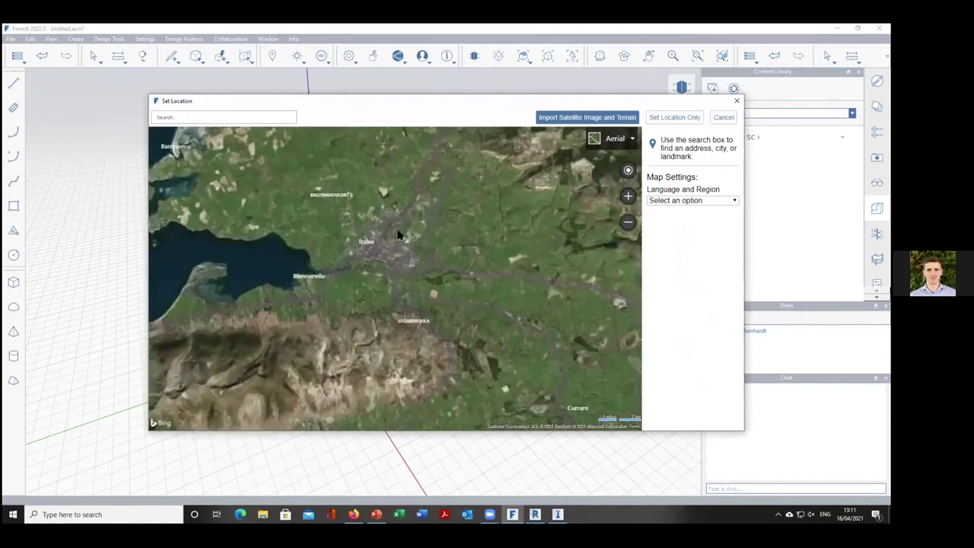
scroll(397, 235, "up", 5)
left_click(578, 117)
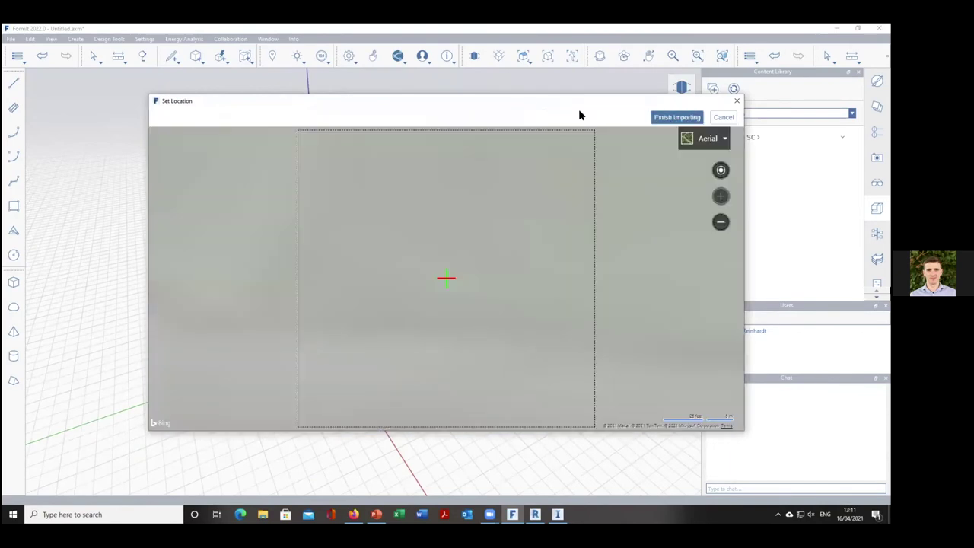
scroll(453, 312, "down", 3)
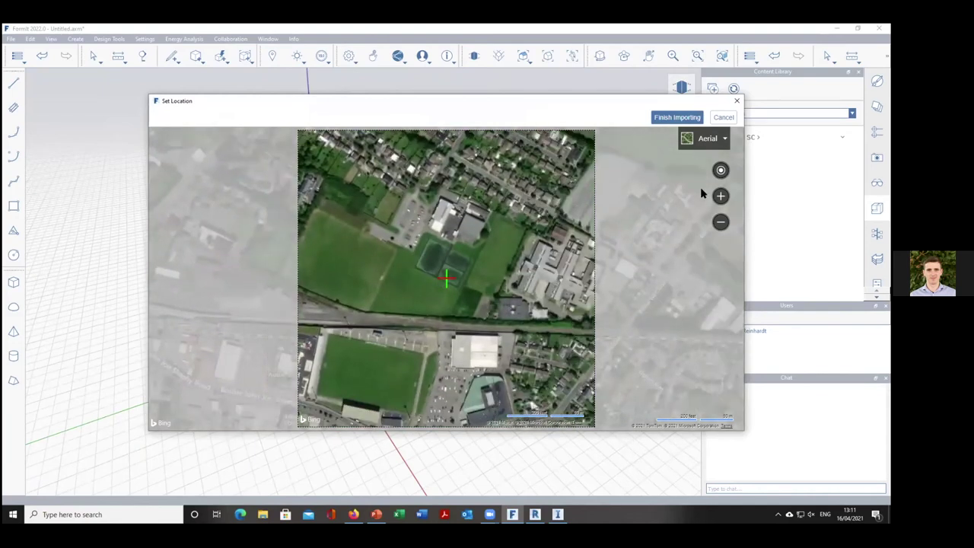
left_click(704, 137)
left_click(677, 116)
- Select the three masses at the origin and move them along the red axis onto the open green field
scroll(457, 342, "down", 2)
scroll(459, 352, "down", 2)
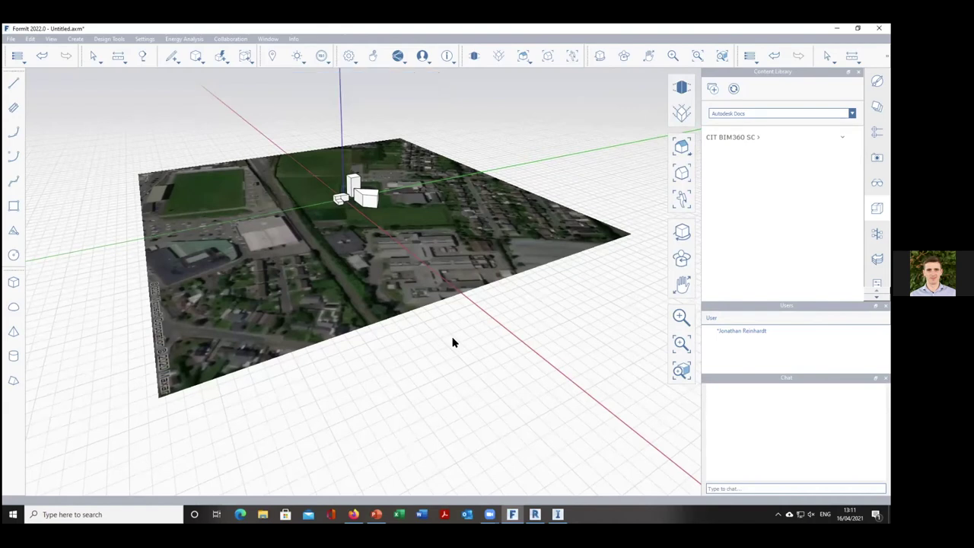
middle_click_drag(304, 102, 300, 166)
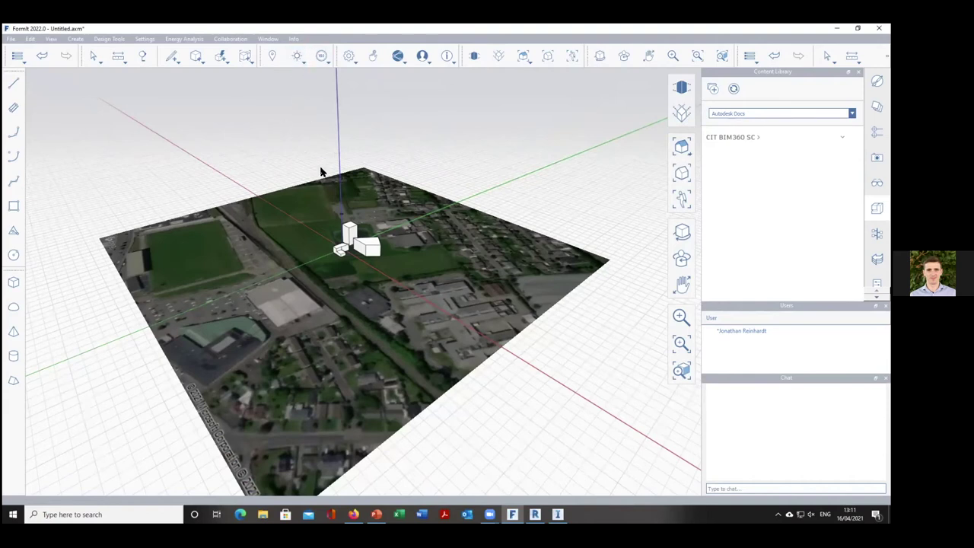
left_click_drag(278, 151, 298, 216)
scroll(370, 231, "up", 2)
scroll(371, 231, "up", 2)
scroll(369, 301, "down", 1)
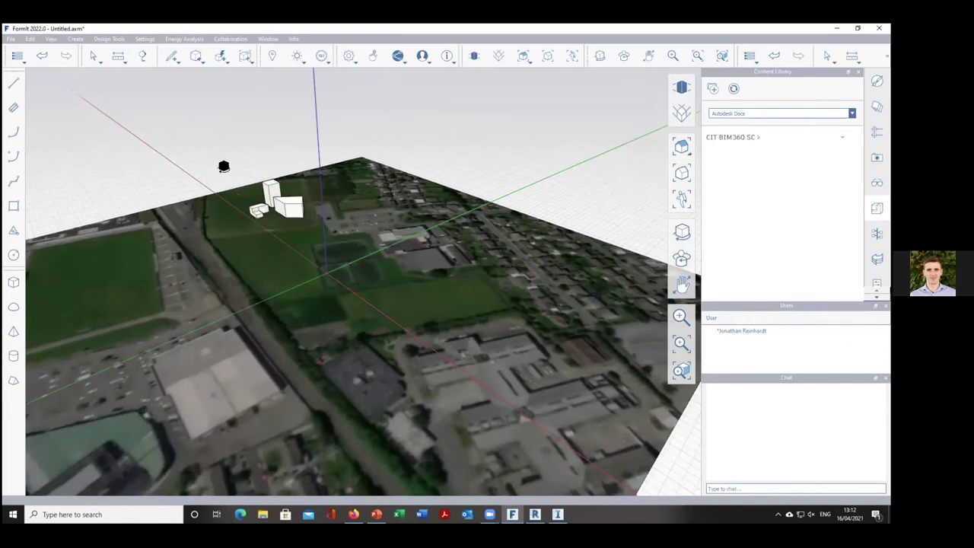
- Select all three masses and run a Solar Analysis on them with the Year Cumulative method
right_click_drag(224, 166, 269, 170)
scroll(164, 196, "up", 2)
middle_click_drag(164, 194, 171, 200)
left_click_drag(151, 183, 355, 307)
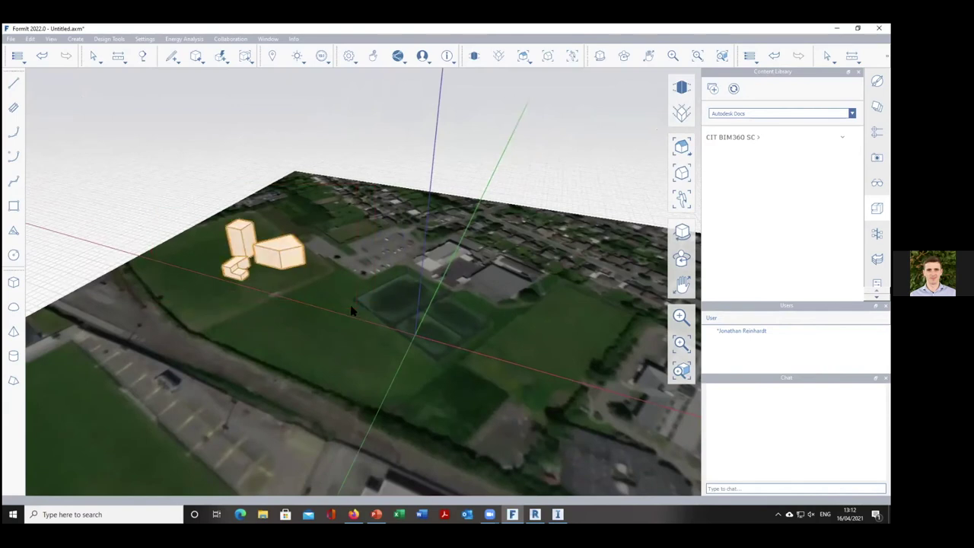
left_click(298, 58)
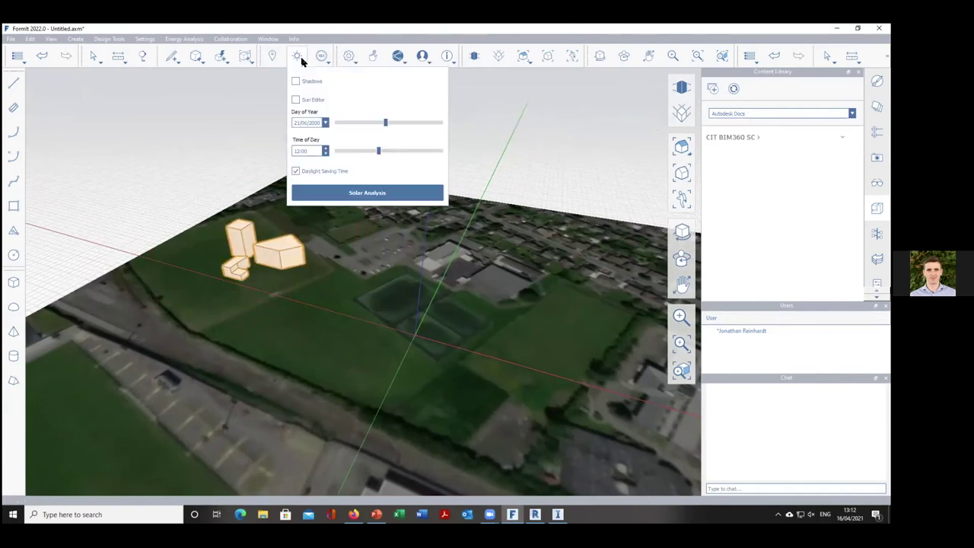
left_click(366, 195)
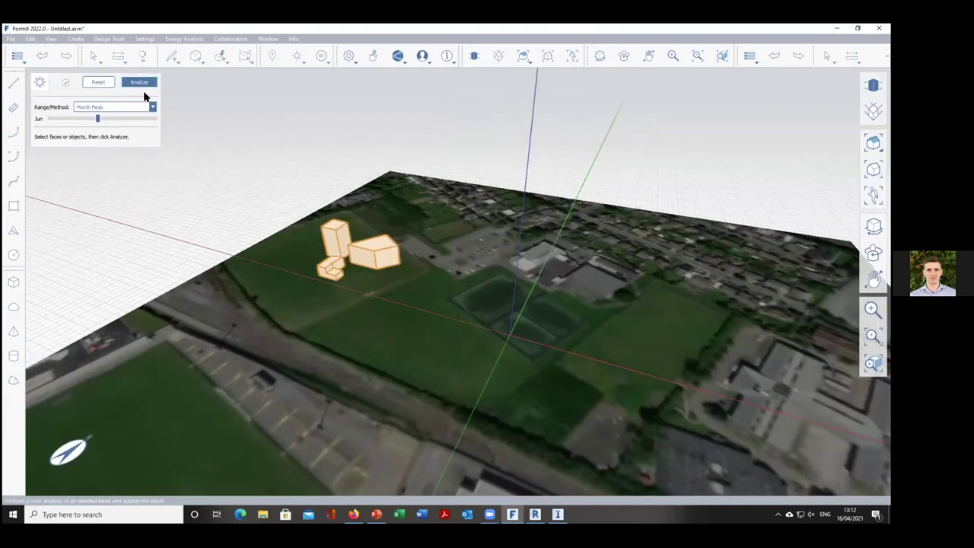
left_click(130, 108)
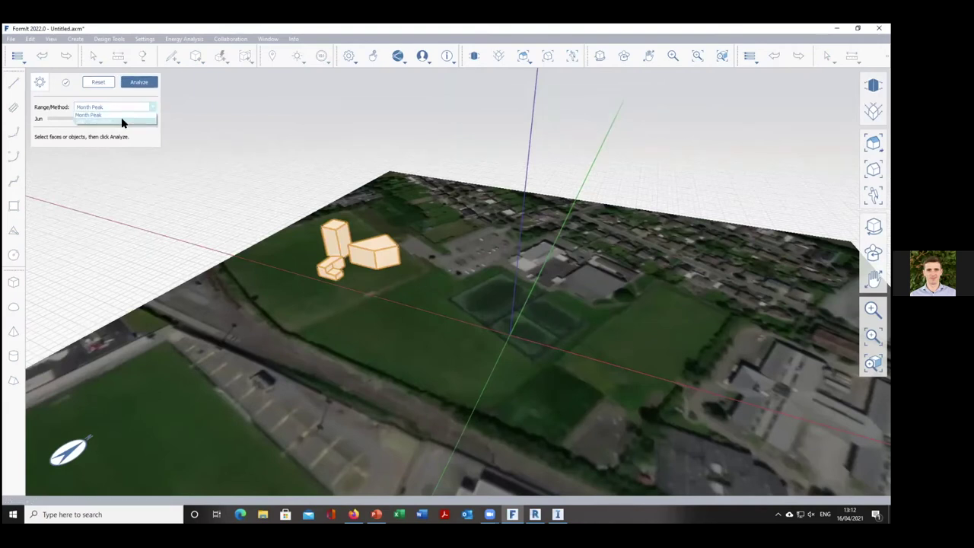
left_click(121, 122)
left_click(137, 83)
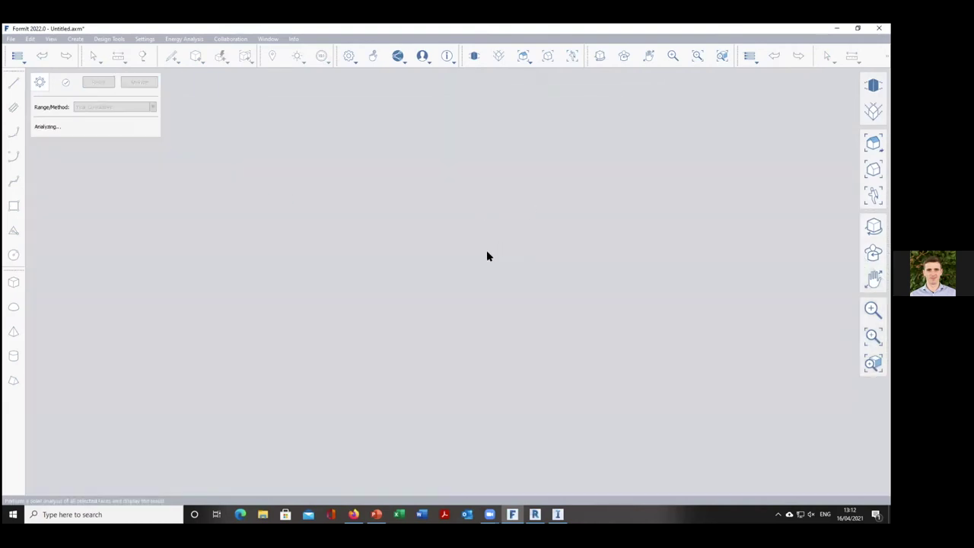
- Examine the cumulative solar radiation on the roofs and walls of the three masses from all sides
scroll(657, 237, "down", 3)
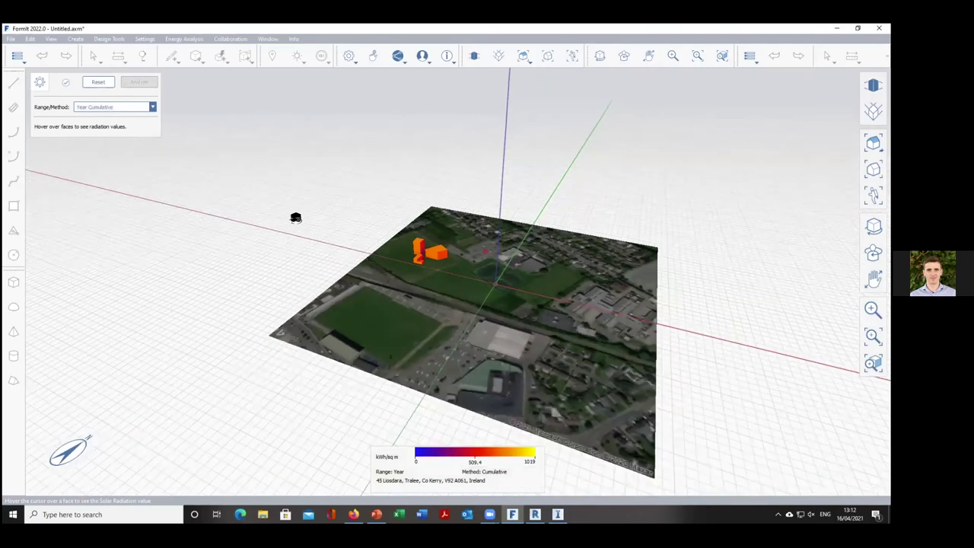
right_click_drag(345, 283, 443, 454)
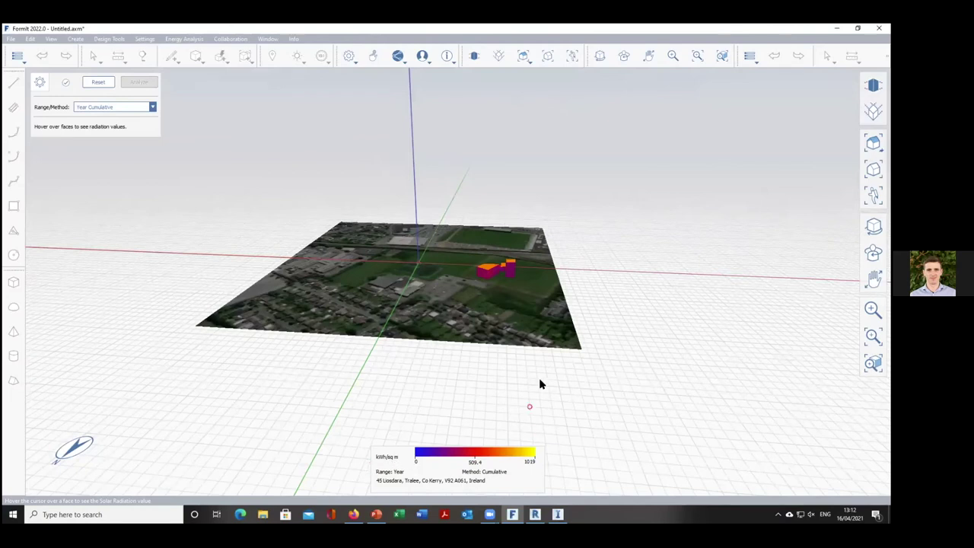
scroll(537, 286, "up", 5)
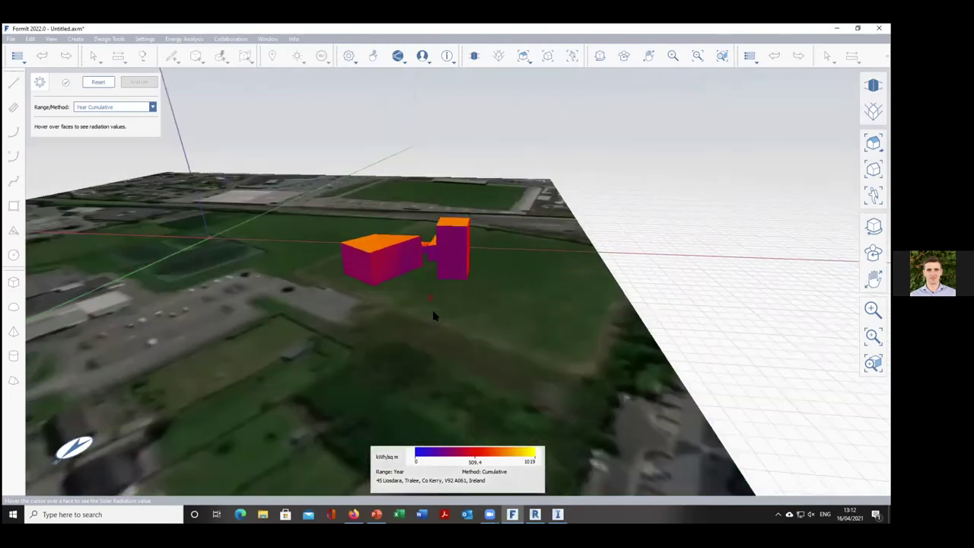
right_click_drag(418, 317, 371, 334)
mouse_move(370, 332)
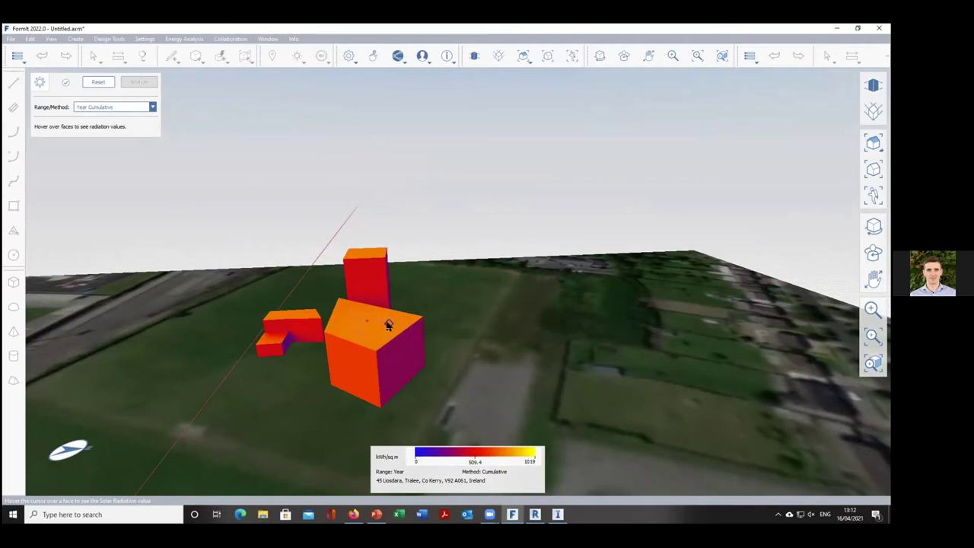
middle_click_drag(520, 301, 427, 296)
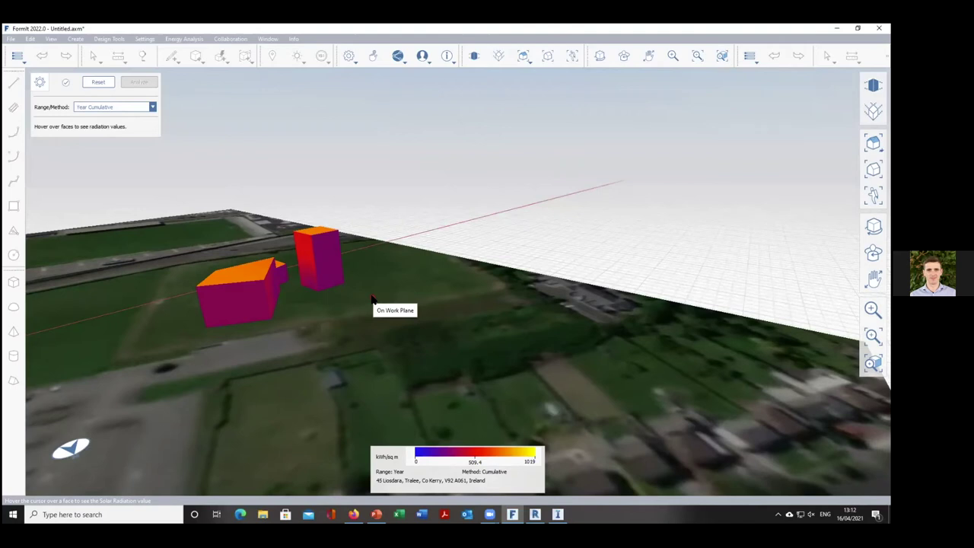
middle_click_drag(386, 300, 498, 326)
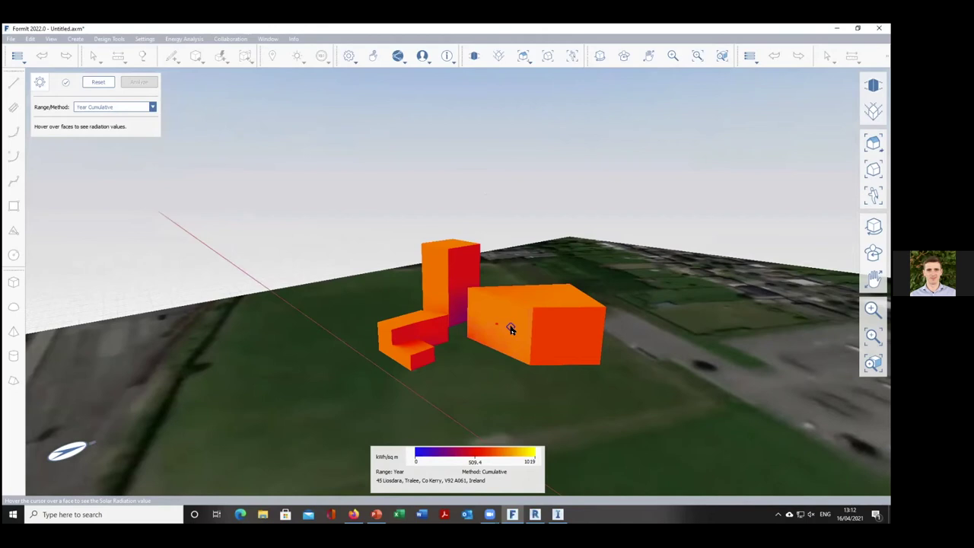
mouse_move(510, 335)
- Switch the solar analysis to Month Peak for January and inspect the radiation on the masses' faces
left_click(153, 107)
left_click(139, 112)
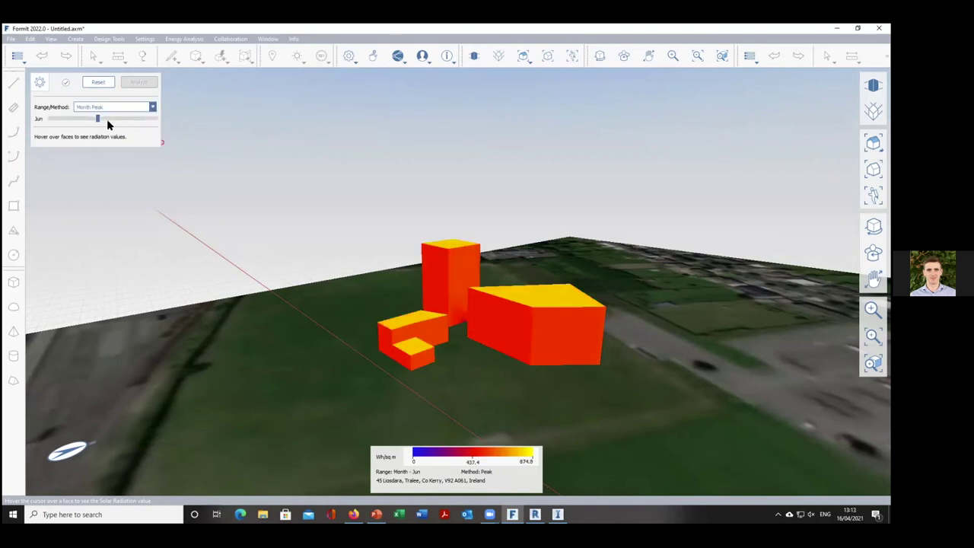
left_click_drag(97, 120, 49, 120)
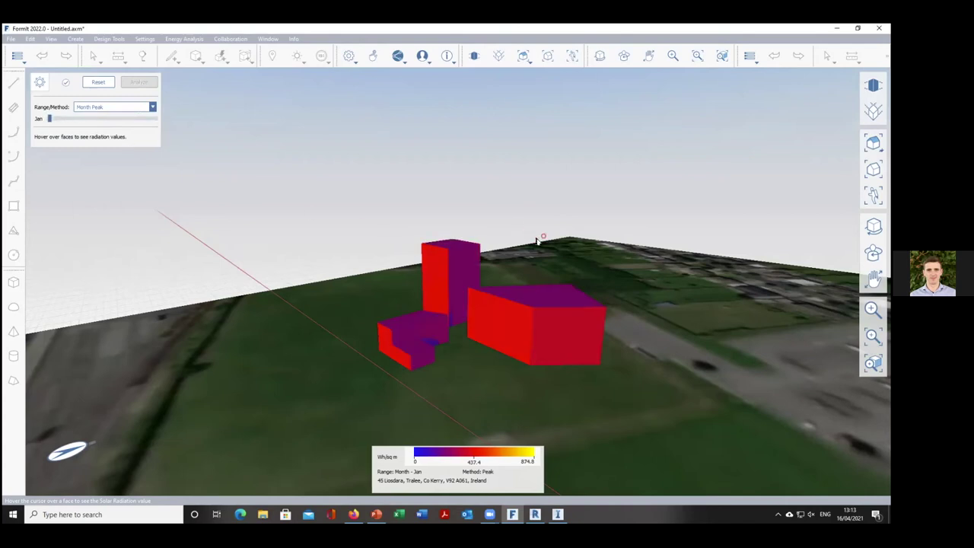
middle_click_drag(498, 190, 467, 259)
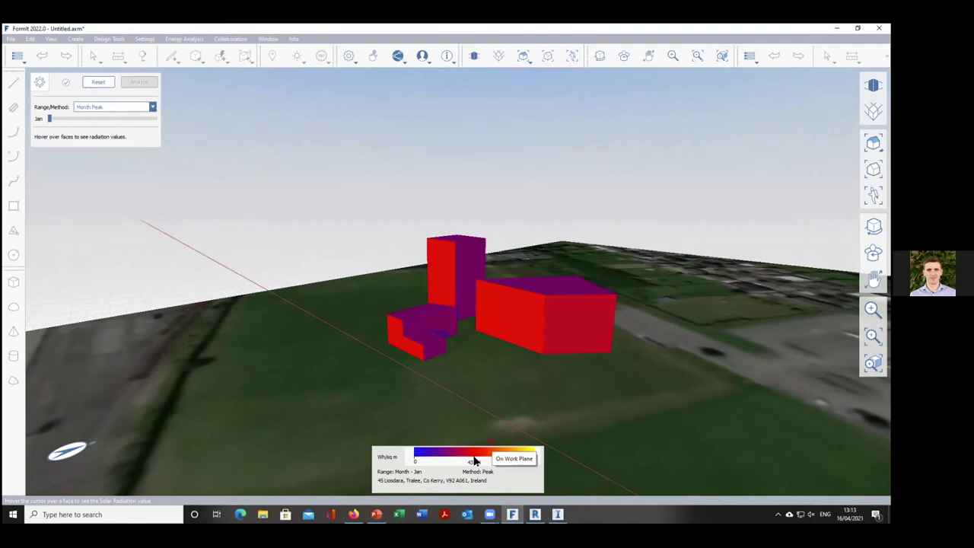
mouse_move(527, 325)
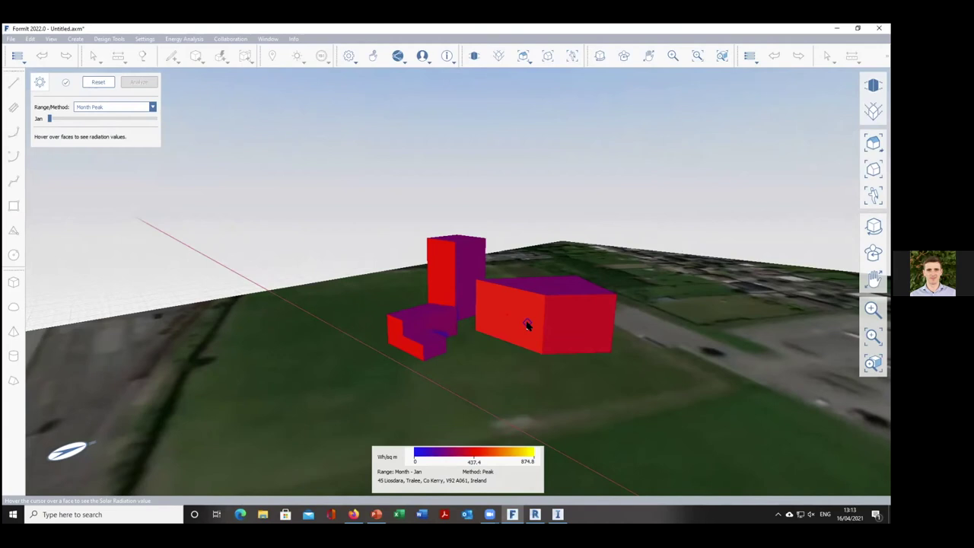
middle_click_drag(541, 163, 493, 246)
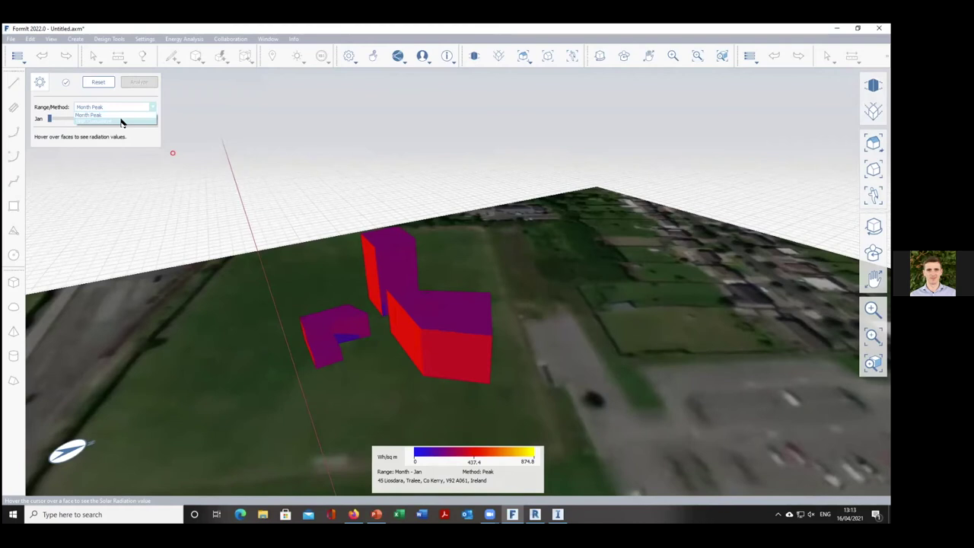
- Set the solar analysis method to Year Cumulative, then reset the results and finish the analysis
left_click(110, 115)
middle_click_drag(323, 250, 496, 318)
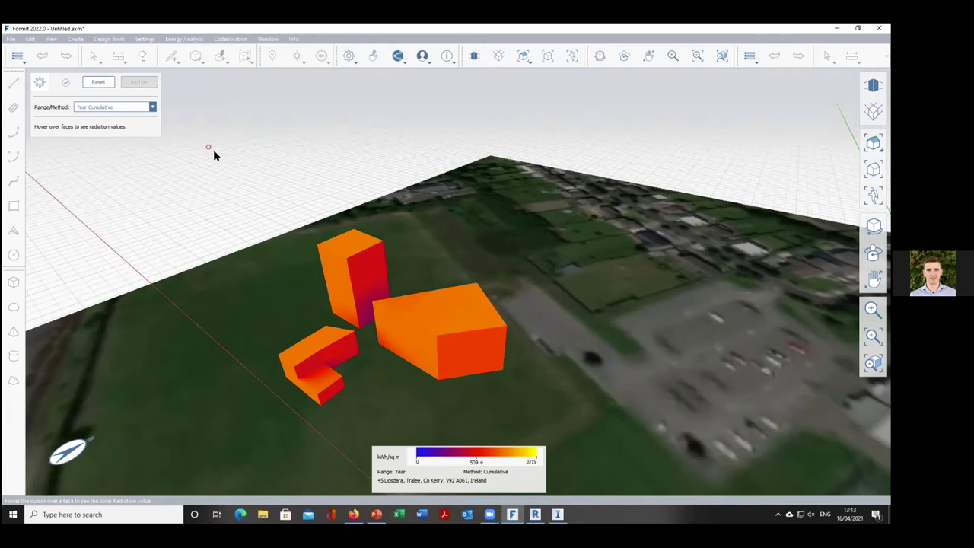
left_click(97, 81)
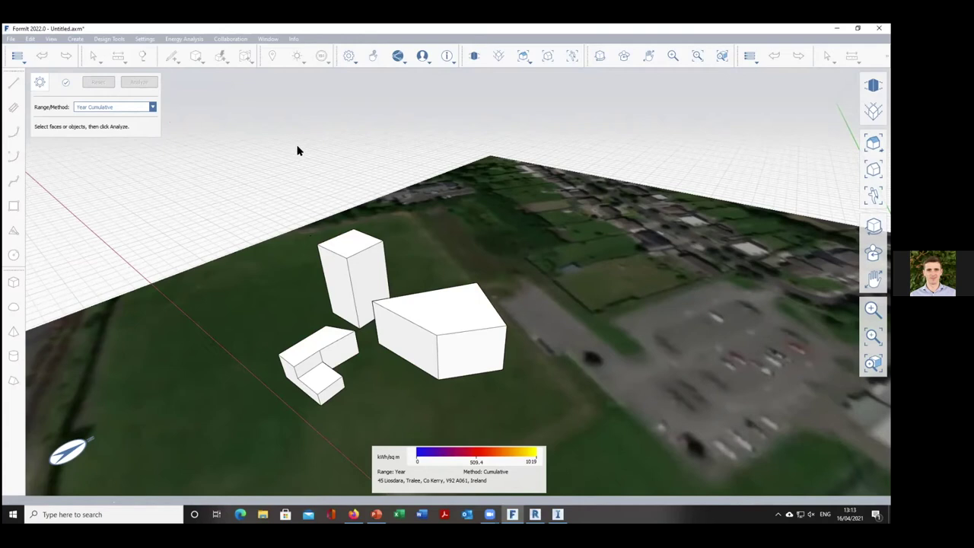
left_click(66, 81)
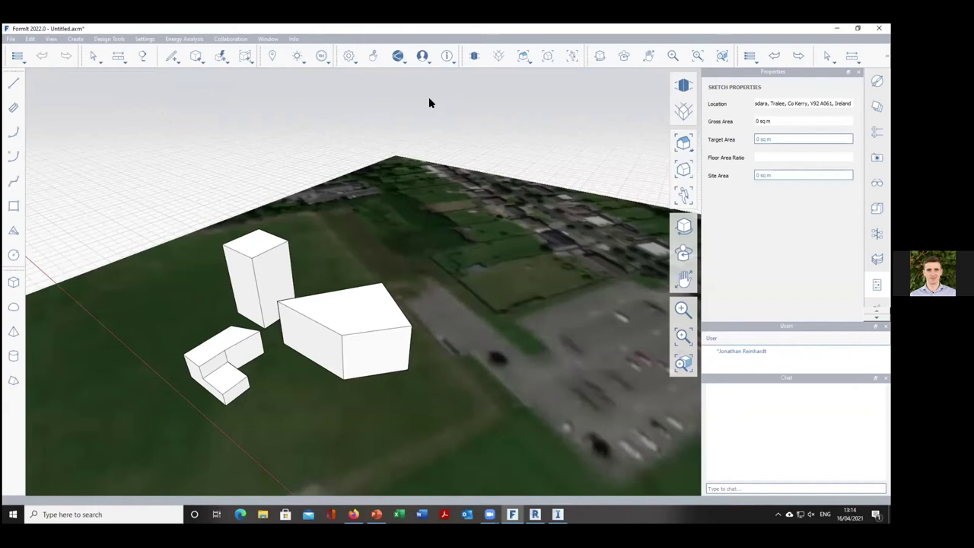
- Stop sharing the current collaboration session
left_click(403, 64)
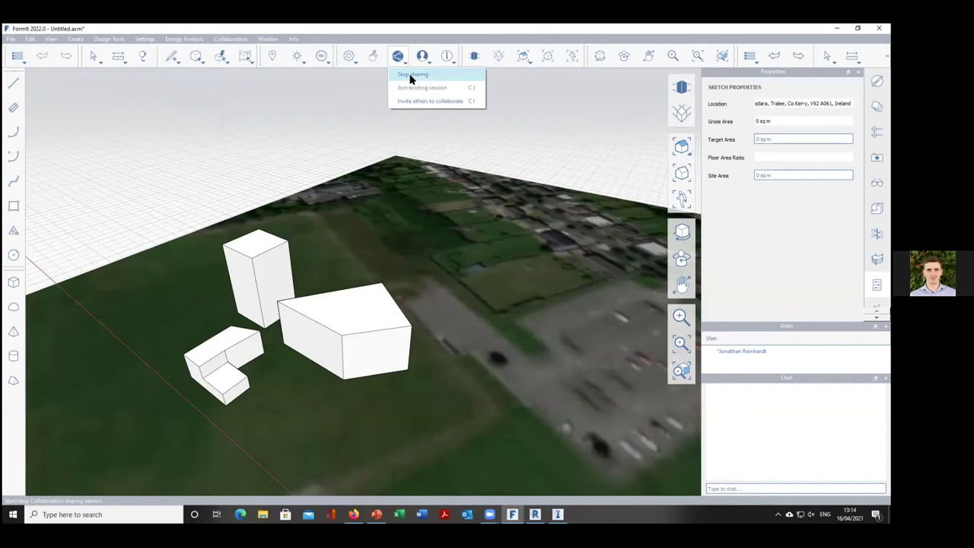
left_click(431, 76)
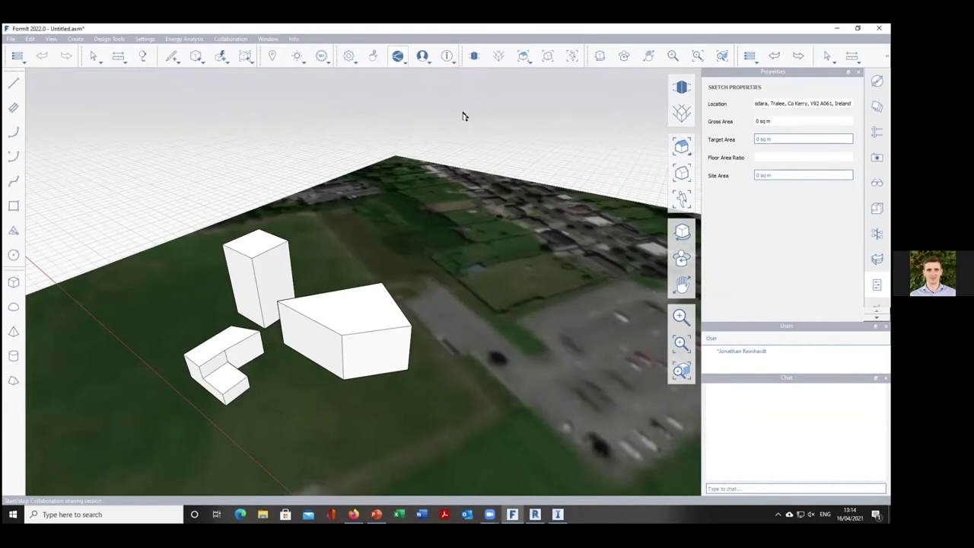
left_click(427, 82)
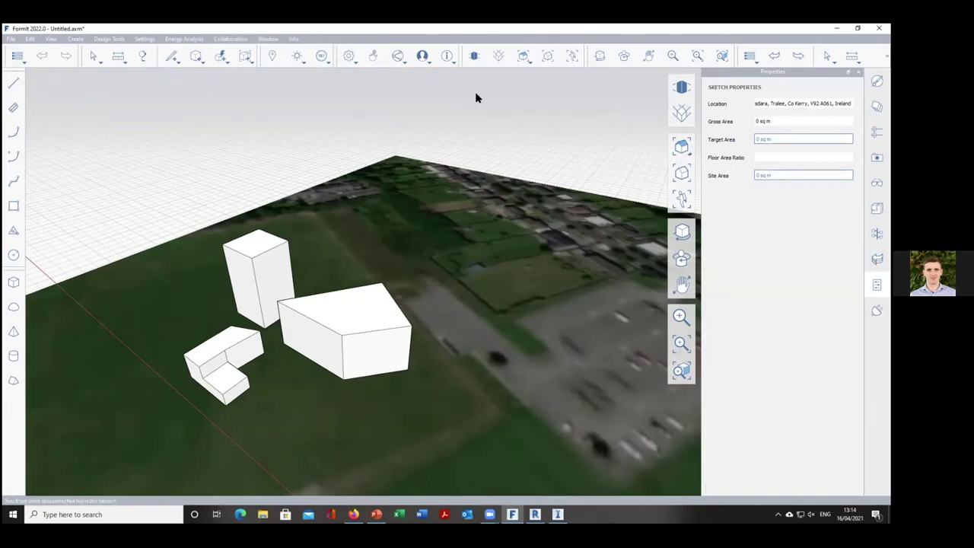
- Start a new collaboration sharing session and copy its invite link to the clipboard
left_click(404, 61)
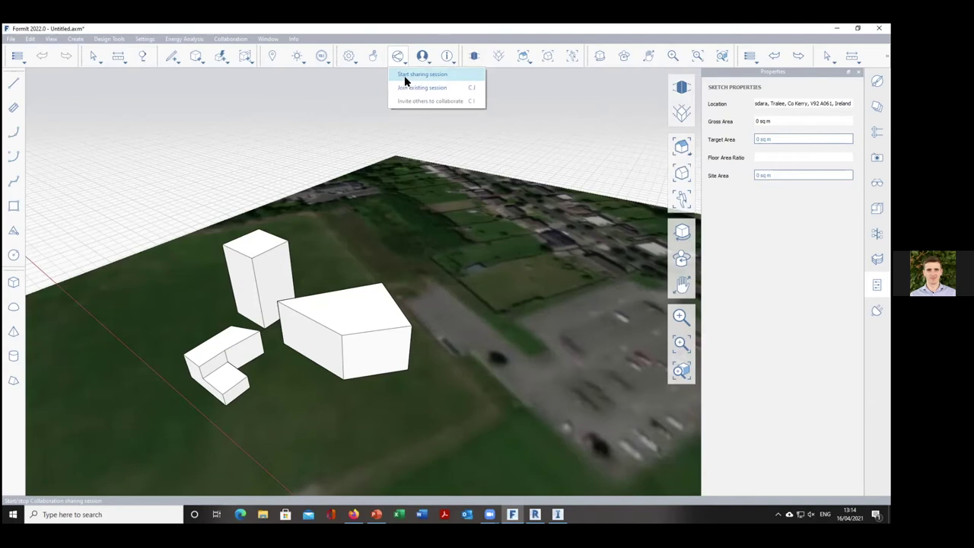
left_click(422, 76)
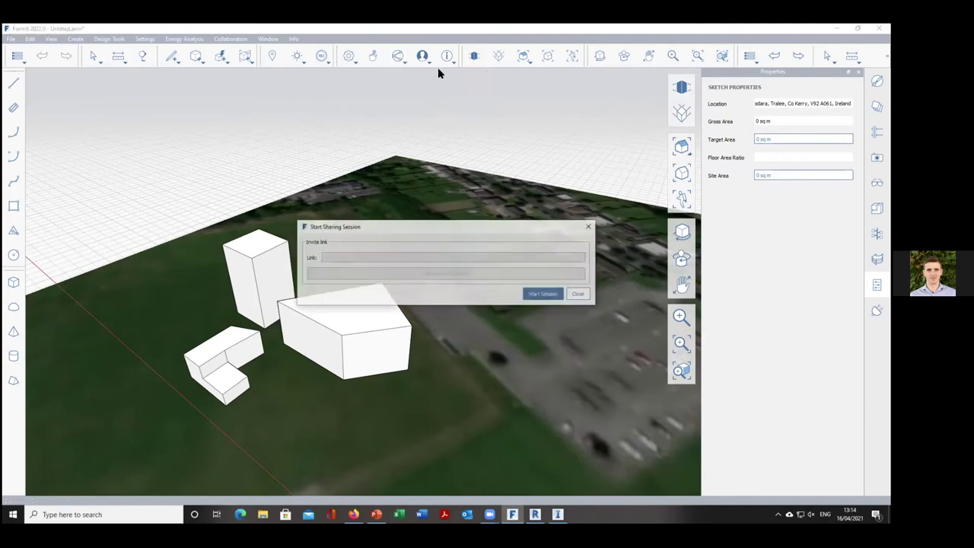
left_click(544, 295)
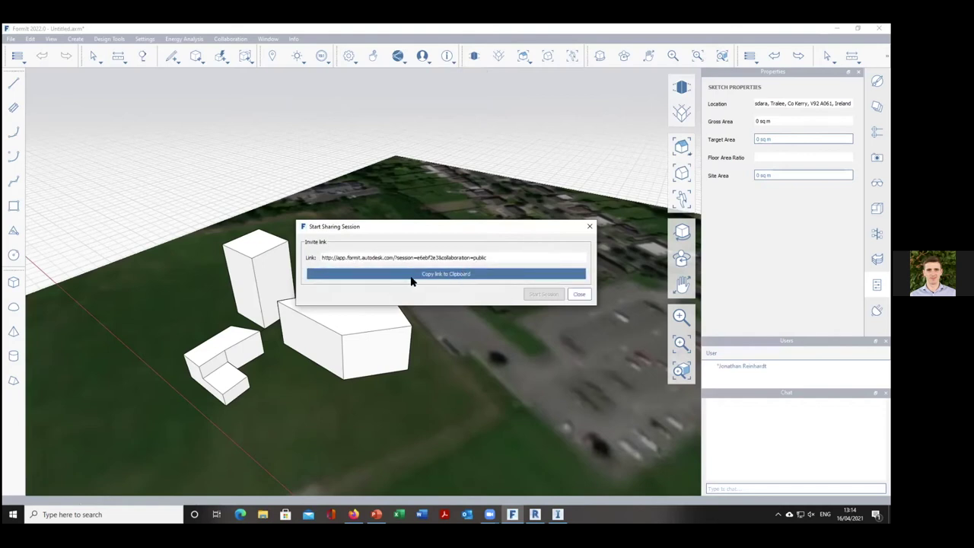
left_click(445, 279)
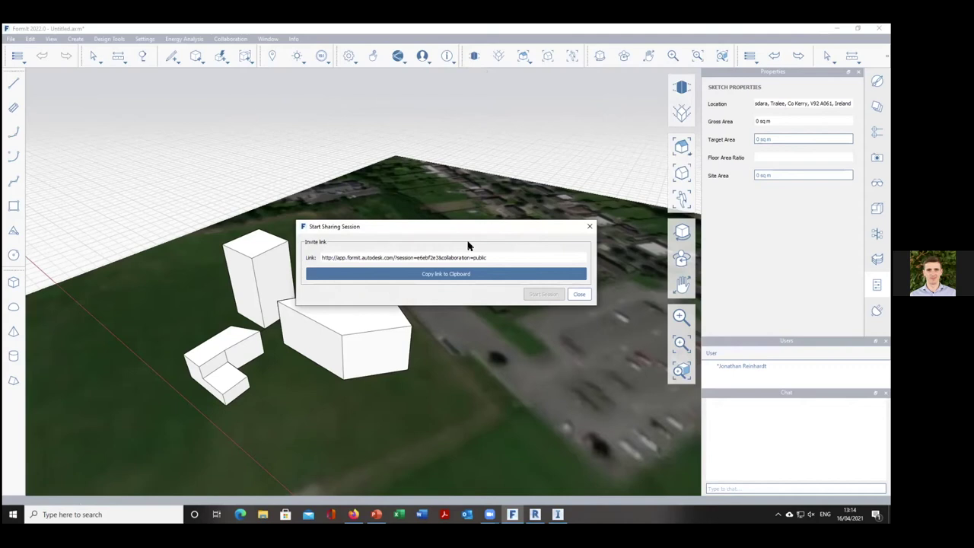
- Switch to Firefox, open the copied invite link and move the browser window partly clear of the desktop model
left_click(353, 514)
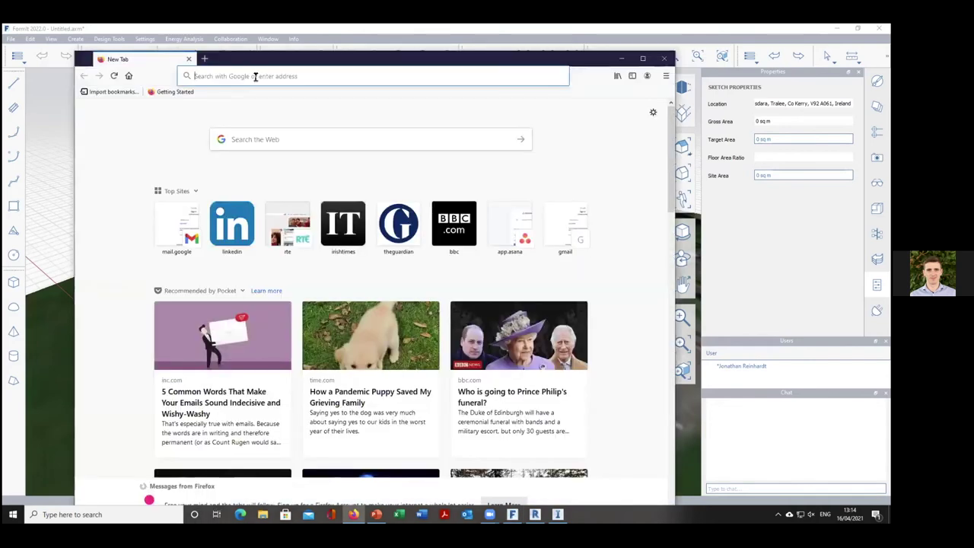
left_click(255, 75)
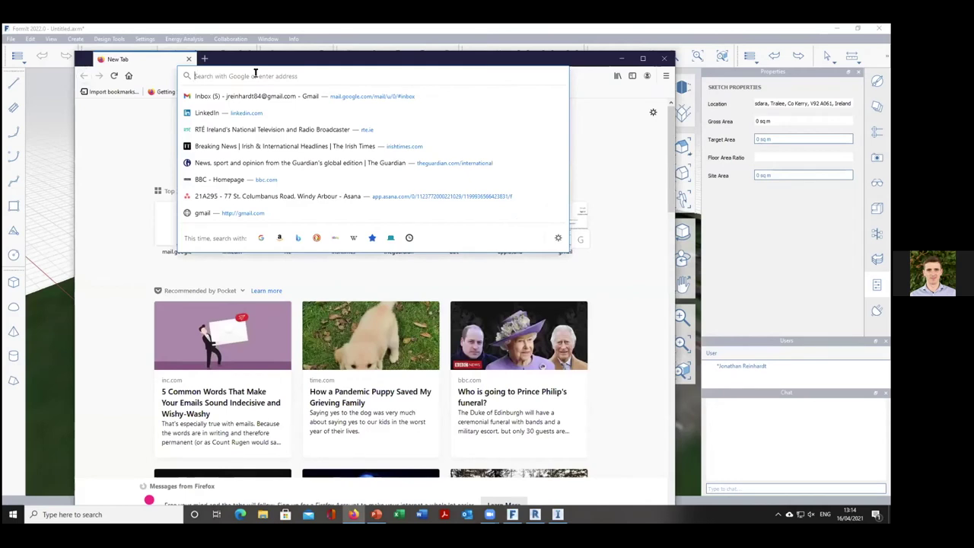
key("ctrl+v")
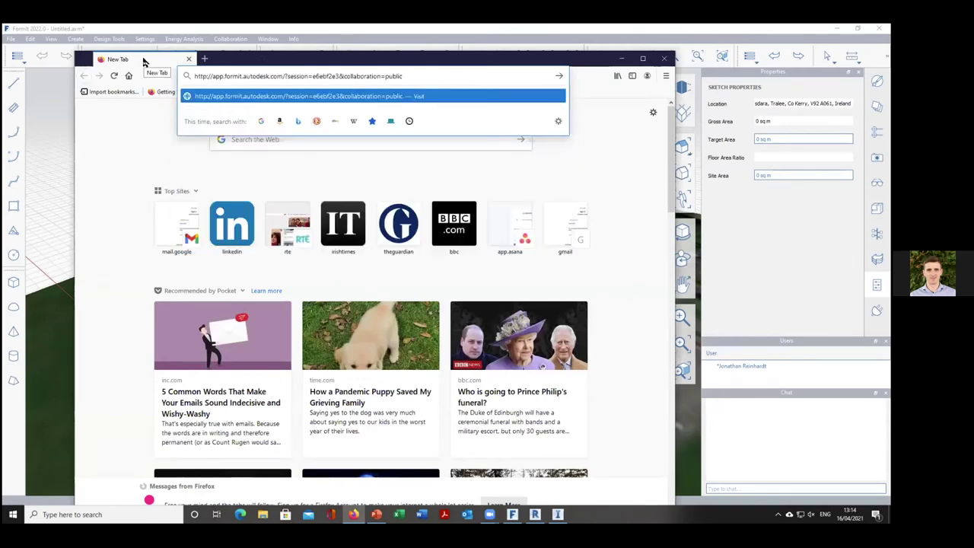
key("Return")
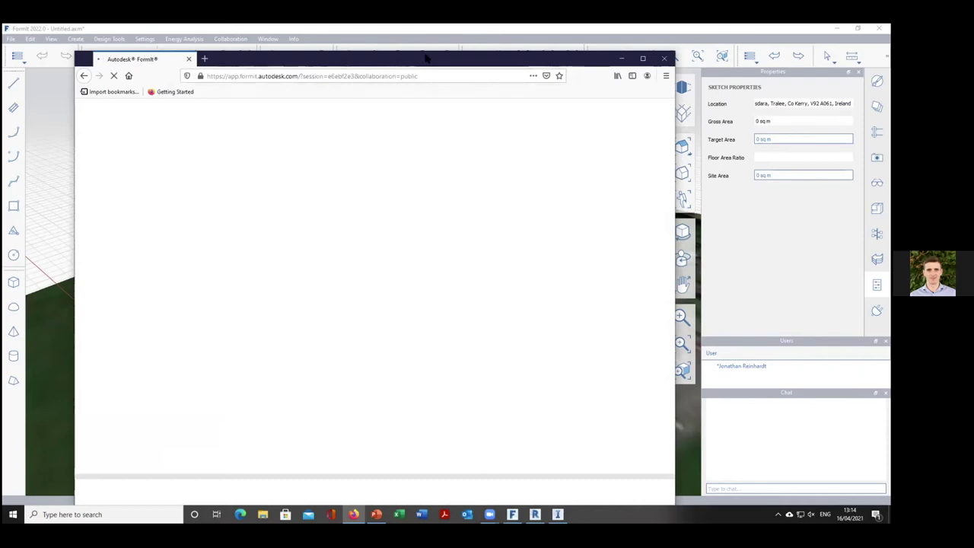
left_click_drag(426, 58, 595, 49)
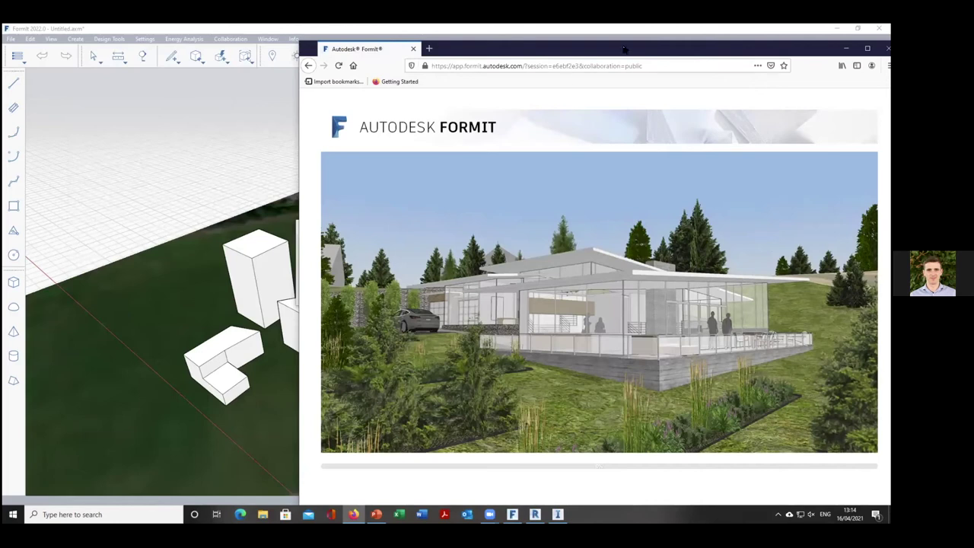
left_click_drag(646, 48, 592, 47)
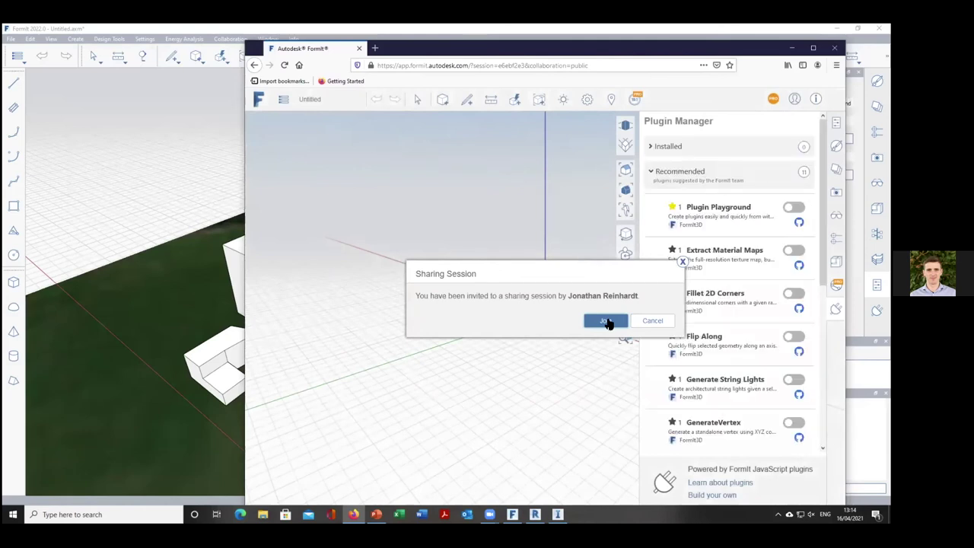
- Join the sharing session in the web version and dismiss the dialog for inviting others
left_click(606, 321)
left_click(540, 260)
left_click(535, 291)
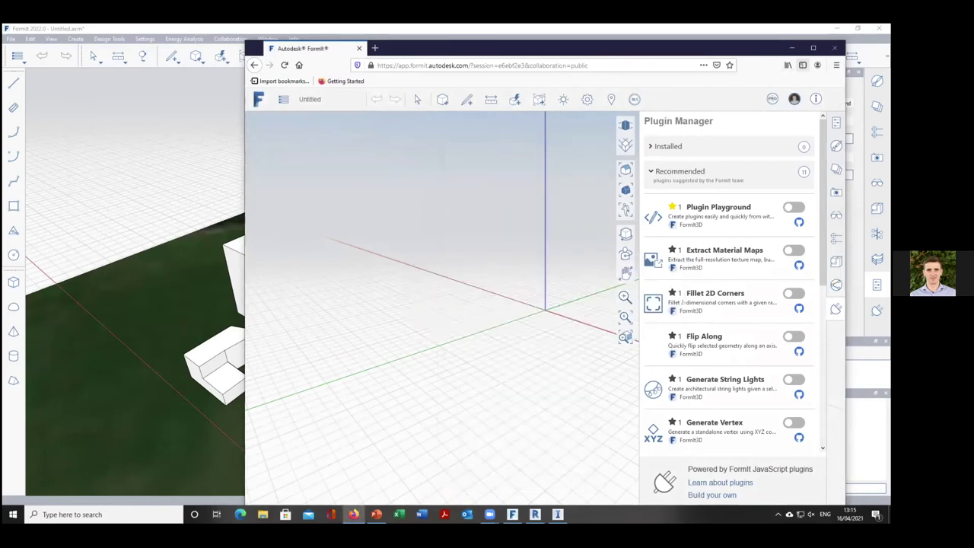
left_click(813, 48)
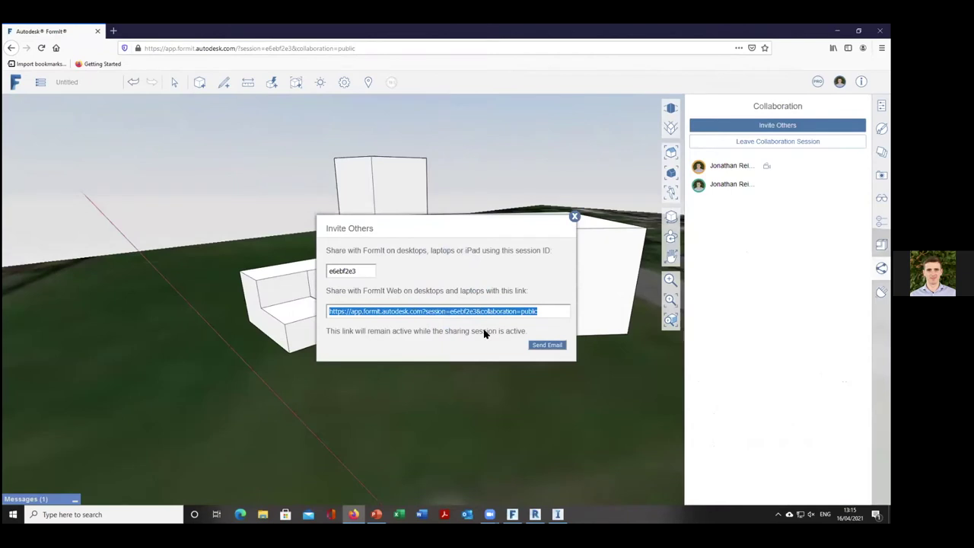
left_click(575, 216)
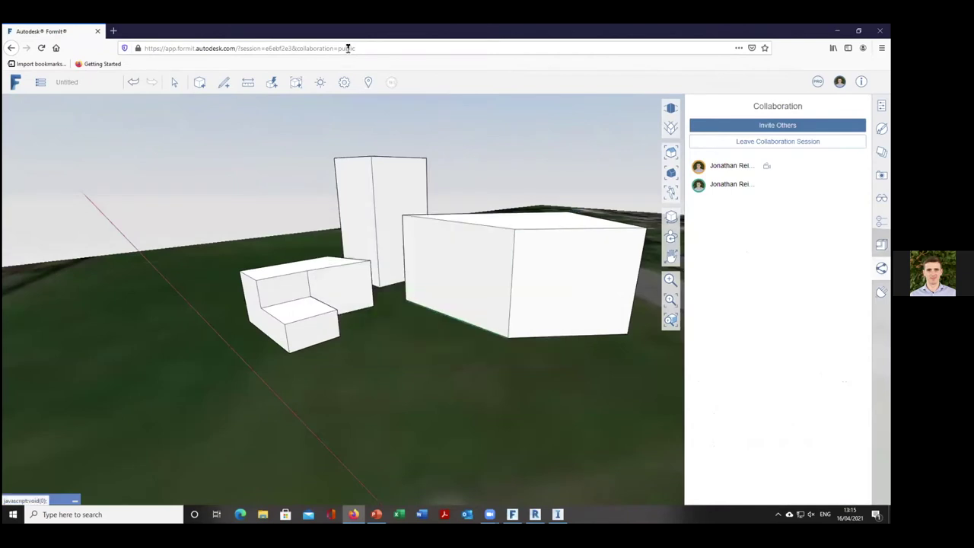
- Arrange the desktop FormIt window and the browser window with the shared session side by side
left_click_drag(632, 32, 635, 47)
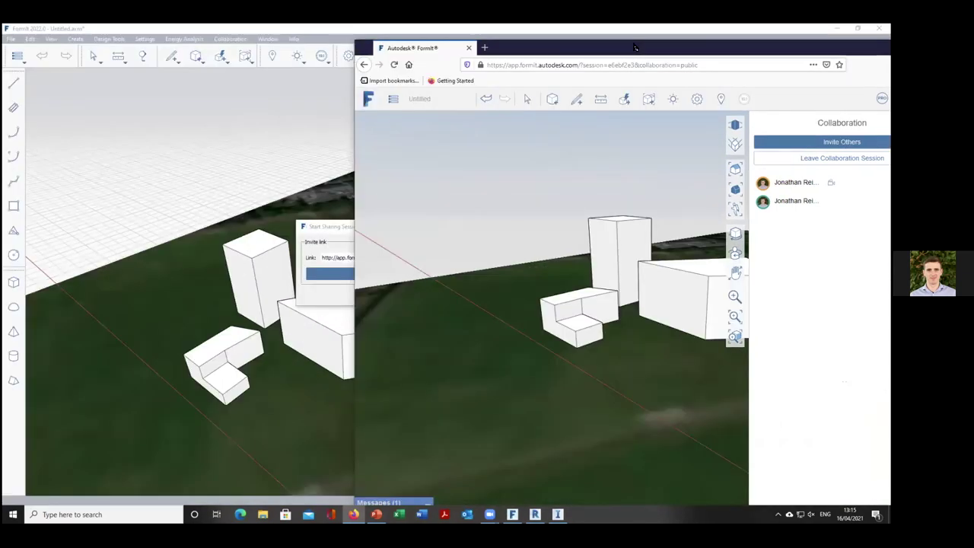
left_click(218, 30)
left_click(572, 294)
left_click(858, 29)
left_click(471, 77)
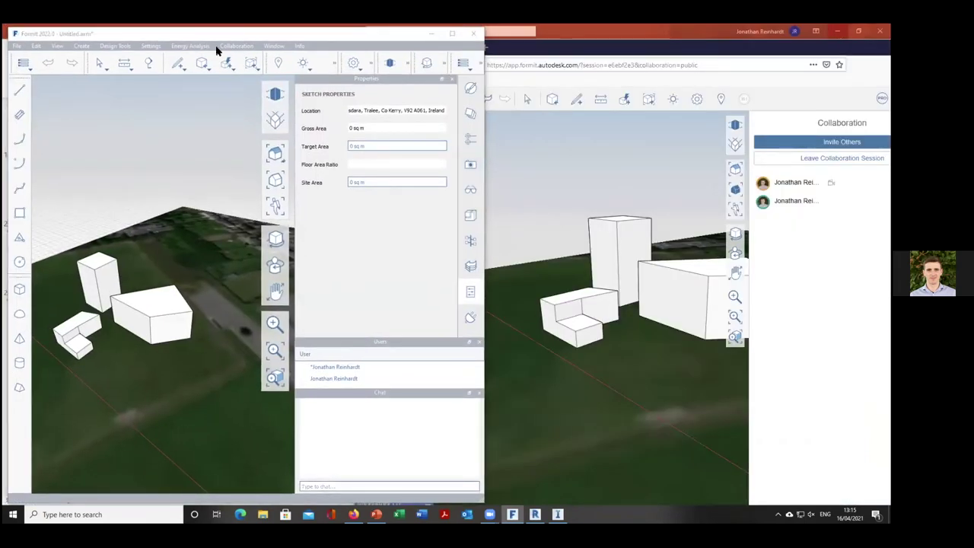
left_click_drag(225, 36, 221, 35)
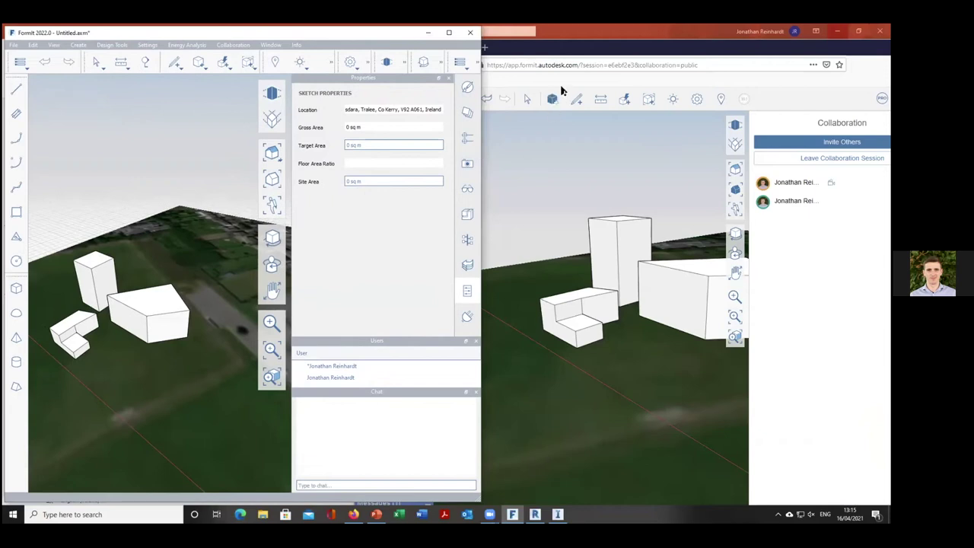
left_click(684, 49)
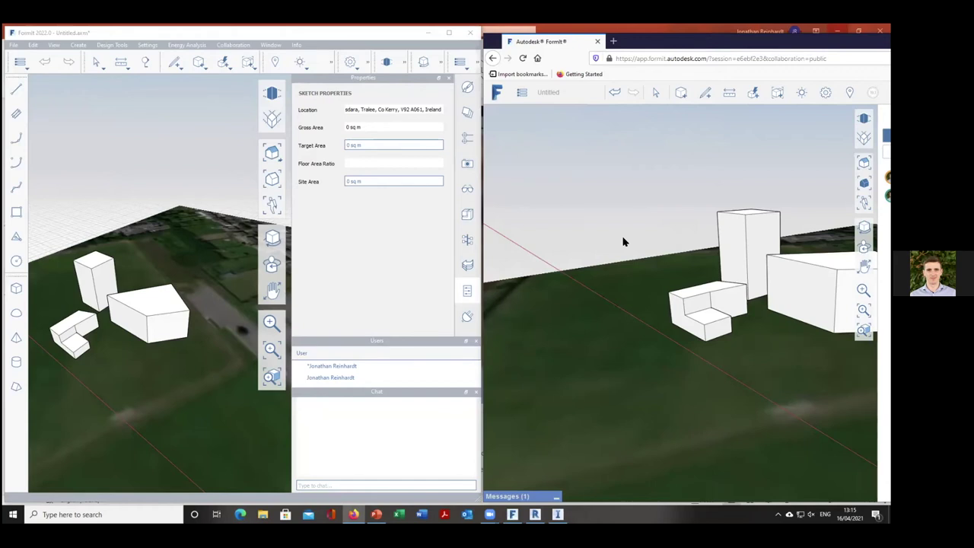
- Send the chat message "PLEASE MOVE BLOCK 1" from desktop FormIt and select the front roof edge of the large angular block
left_click(344, 485)
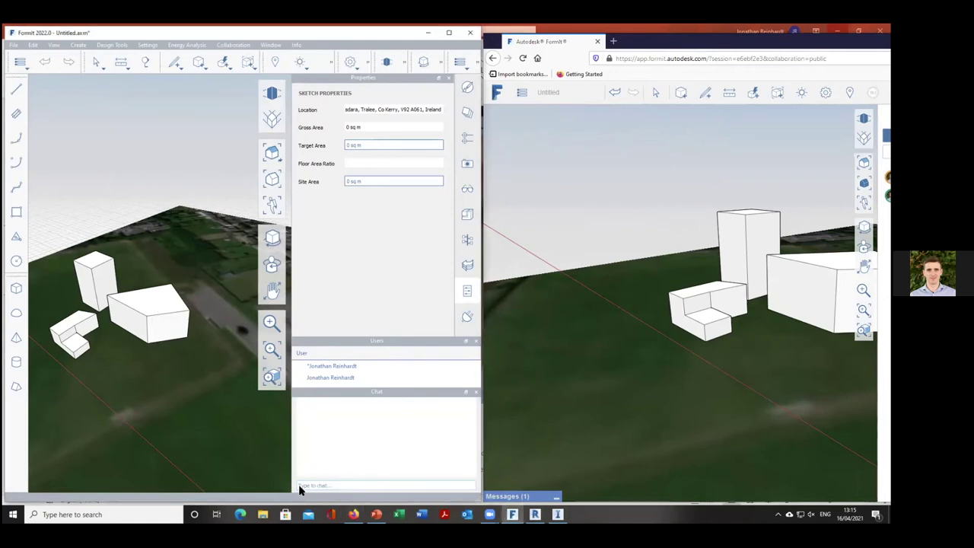
left_click(301, 485)
key("Return")
left_click(163, 313)
middle_click_drag(152, 312, 184, 308)
- In the web session, move the tall block further away from the other two masses
left_click(651, 49)
left_click_drag(588, 46, 537, 48)
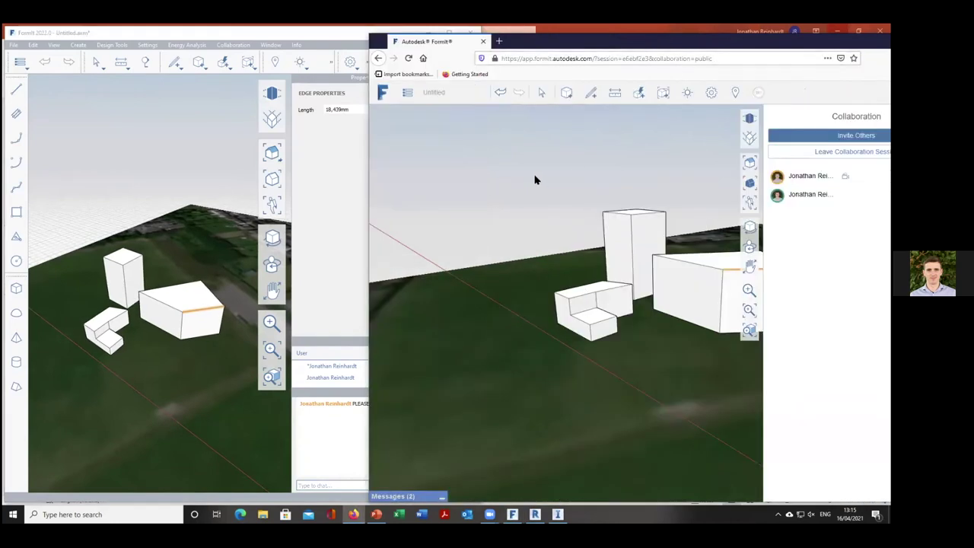
scroll(474, 232, "down", 3)
right_click_drag(606, 212, 684, 284)
middle_click_drag(683, 287, 589, 251)
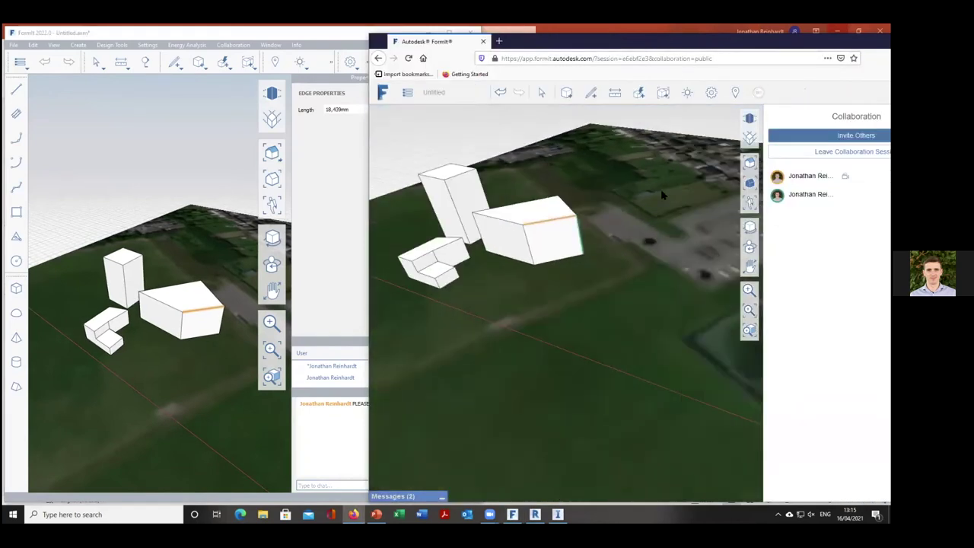
middle_click_drag(520, 200, 557, 220)
right_click_drag(537, 226, 550, 221)
middle_click_drag(550, 220, 642, 342)
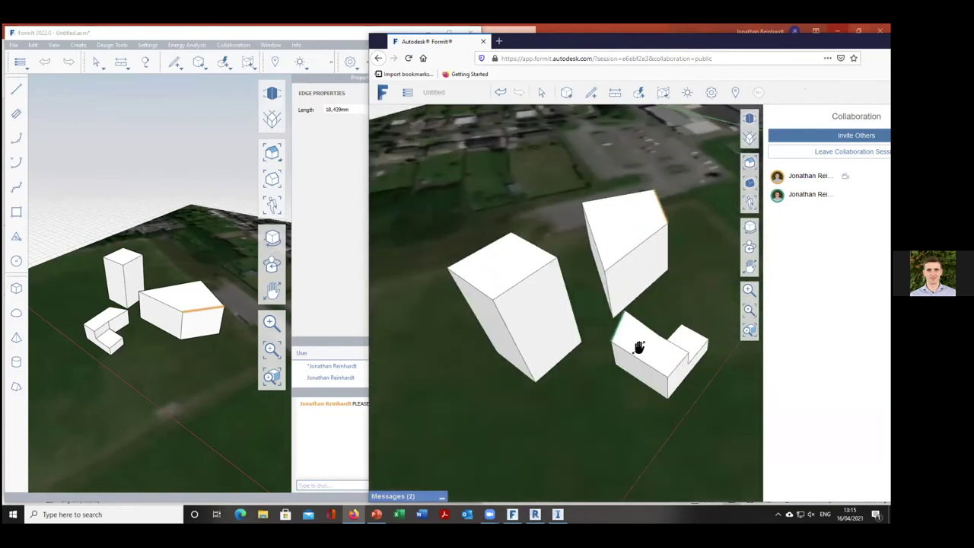
left_click_drag(417, 200, 590, 412)
right_click(448, 267)
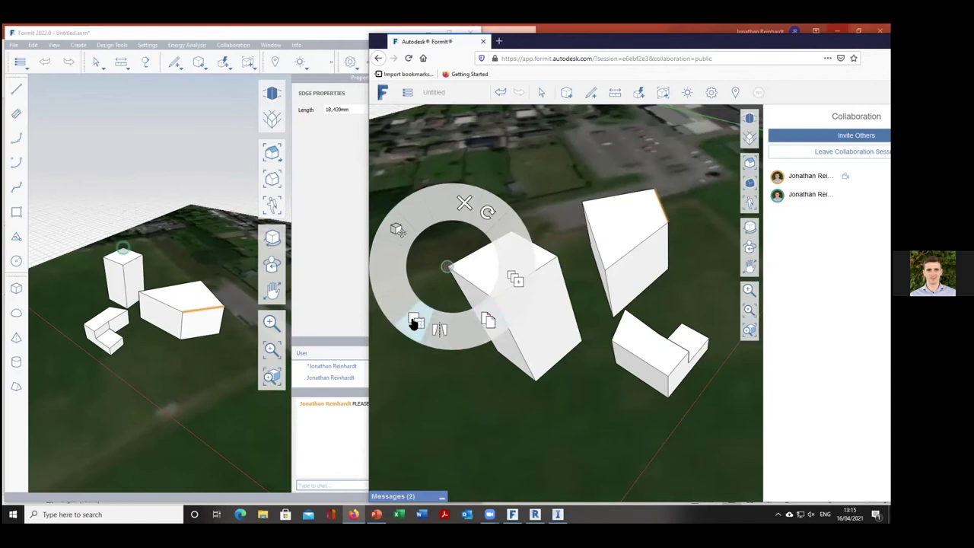
left_click(463, 203)
middle_click_drag(572, 289, 589, 305)
left_click_drag(463, 157, 461, 337)
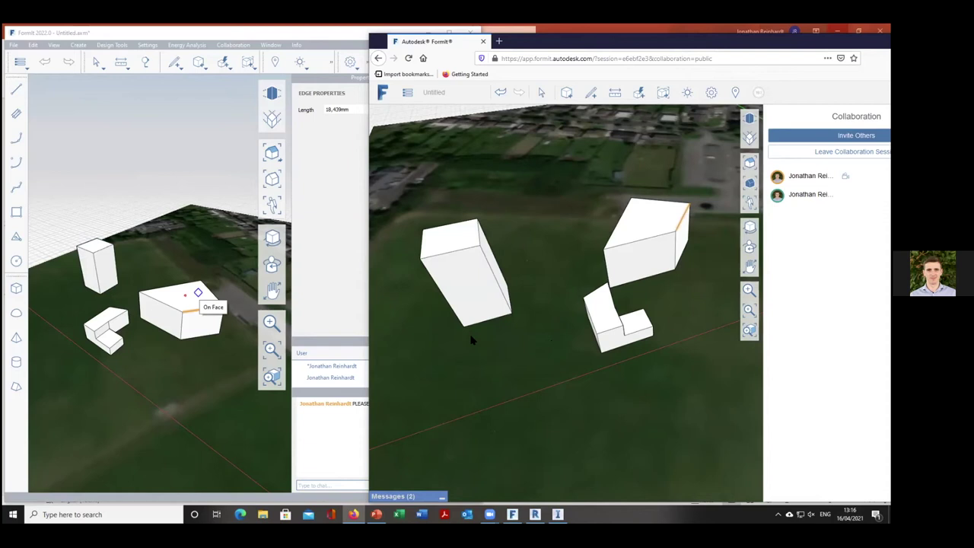
- Draw a horizontal line about 46 ft long across the middle of the tall block's front face
middle_click_drag(511, 228, 524, 170)
left_click(590, 94)
left_click(592, 117)
left_click(438, 283)
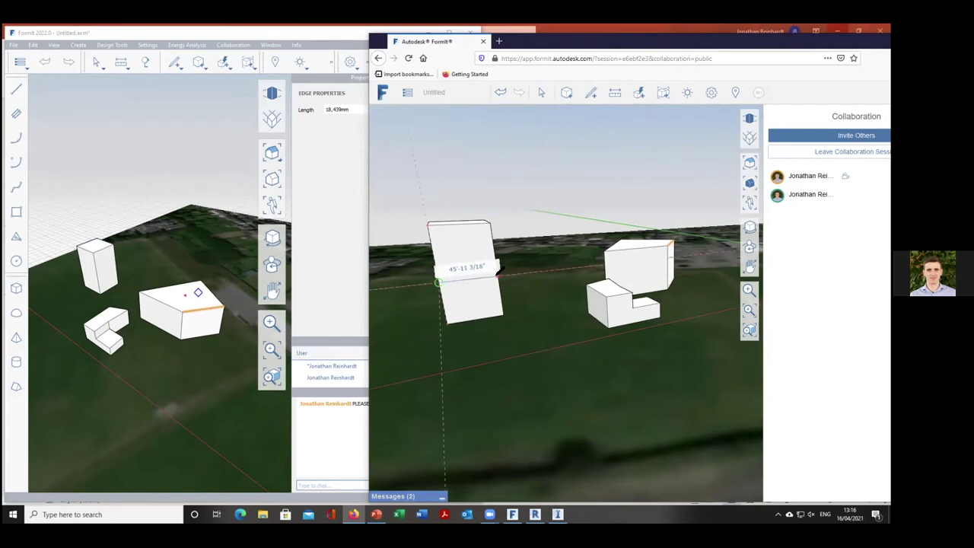
left_click(499, 276)
- Extrude the lower part of the tall block's split face outward to form a long low wing
middle_click_drag(491, 332, 547, 316)
left_click_drag(537, 321, 563, 351)
middle_click_drag(563, 351, 564, 258)
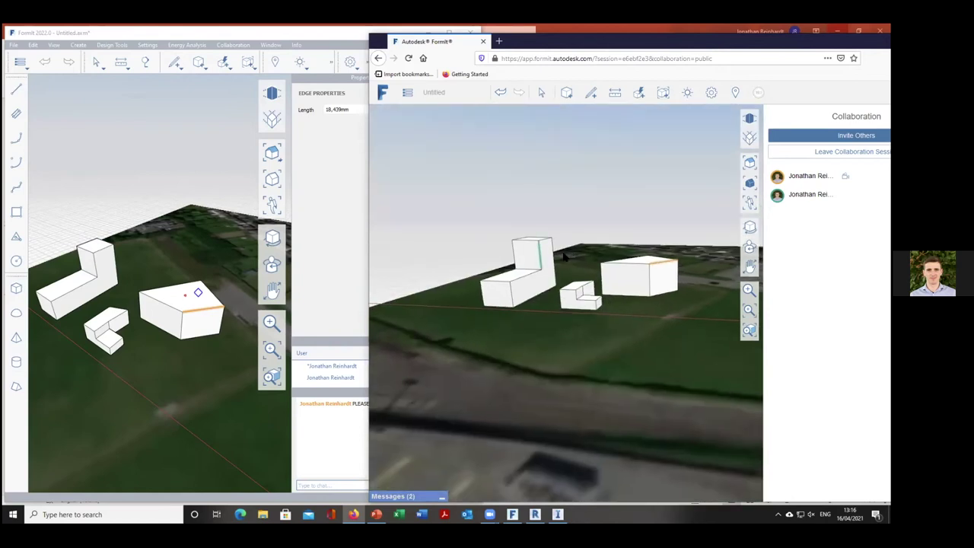
- In desktop FormIt, split the low wing's end face with a horizontal line and extrude the lower part outward by about 16,000 mm
left_click(191, 171)
middle_click_drag(187, 185, 167, 161)
middle_click_drag(118, 222, 156, 190)
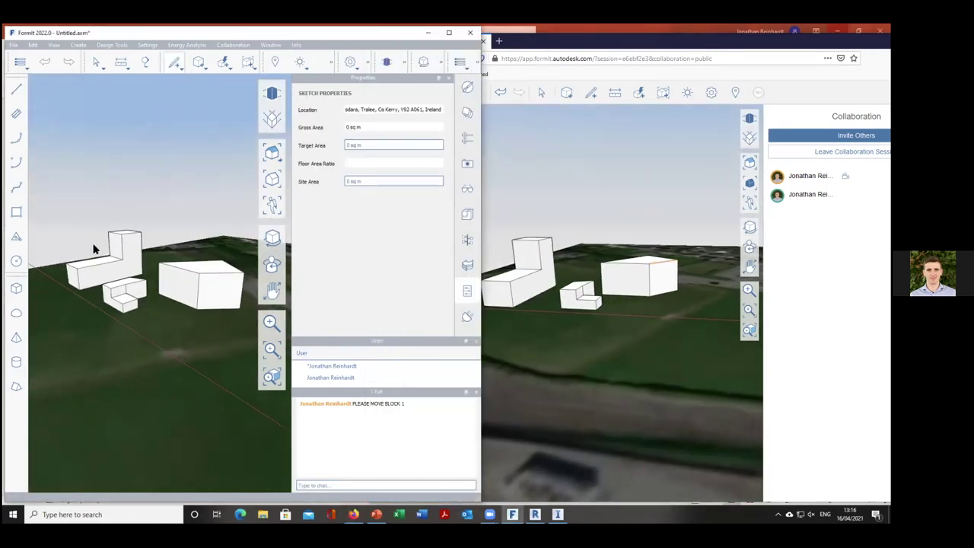
middle_click_drag(109, 207, 175, 257)
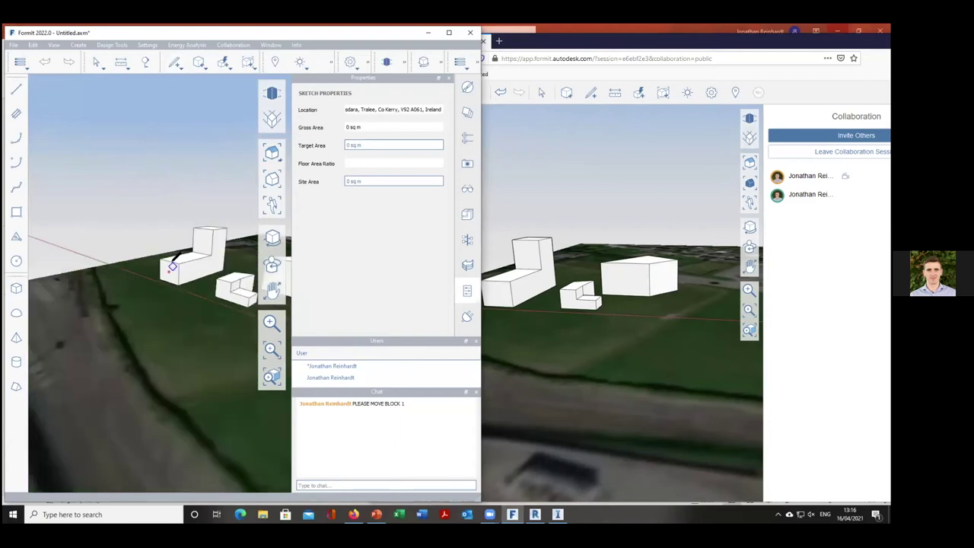
scroll(173, 262, "up", 2)
left_click(155, 271)
left_click(181, 280)
left_click(174, 293)
left_click_drag(179, 295, 146, 308)
- Examine the extended block and the surrounding masses in the web session
left_click(551, 200)
right_click_drag(644, 210, 577, 232)
middle_click_drag(578, 232, 522, 326)
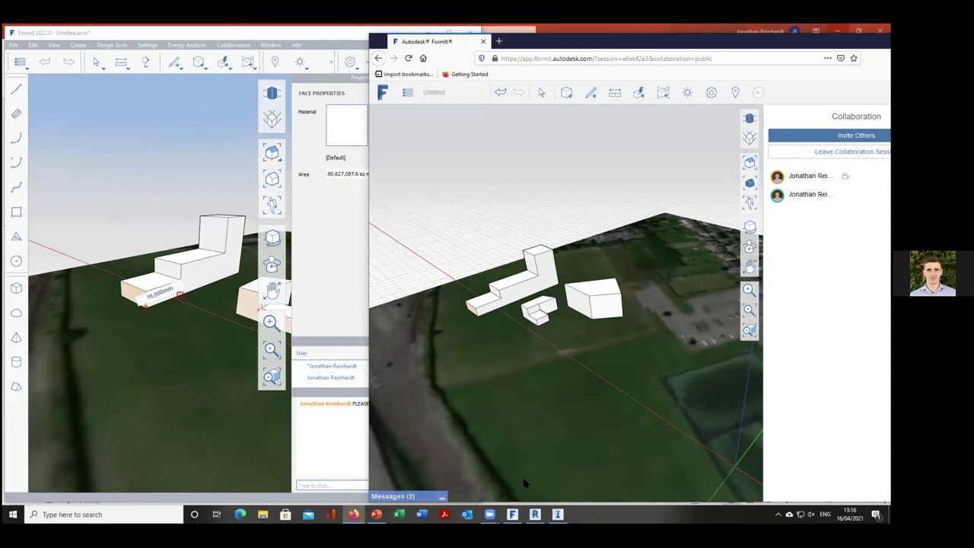
- Switch to Revit and look over the FormIt converter add-ins and the Wall by Face and Roof by Face commands
left_click(535, 514)
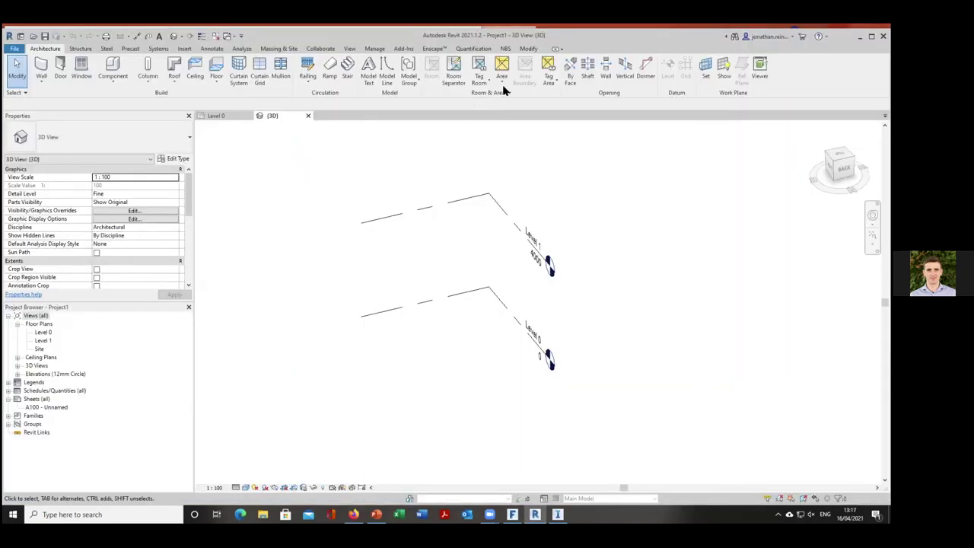
left_click(403, 49)
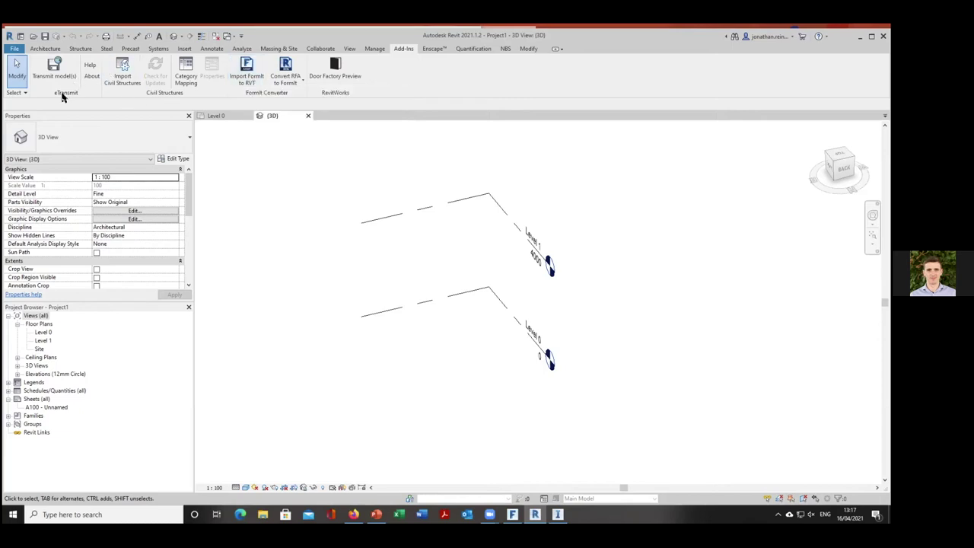
left_click(45, 48)
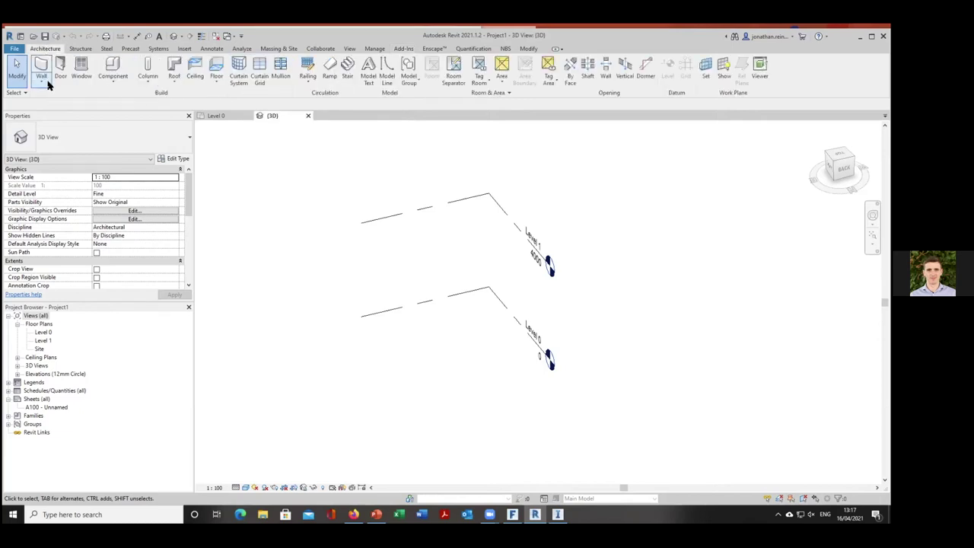
left_click(41, 80)
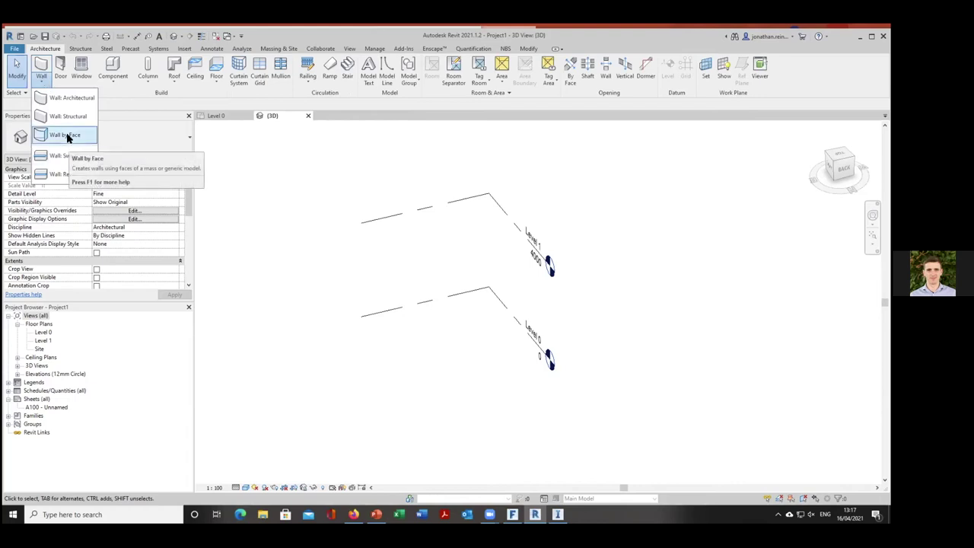
left_click(168, 82)
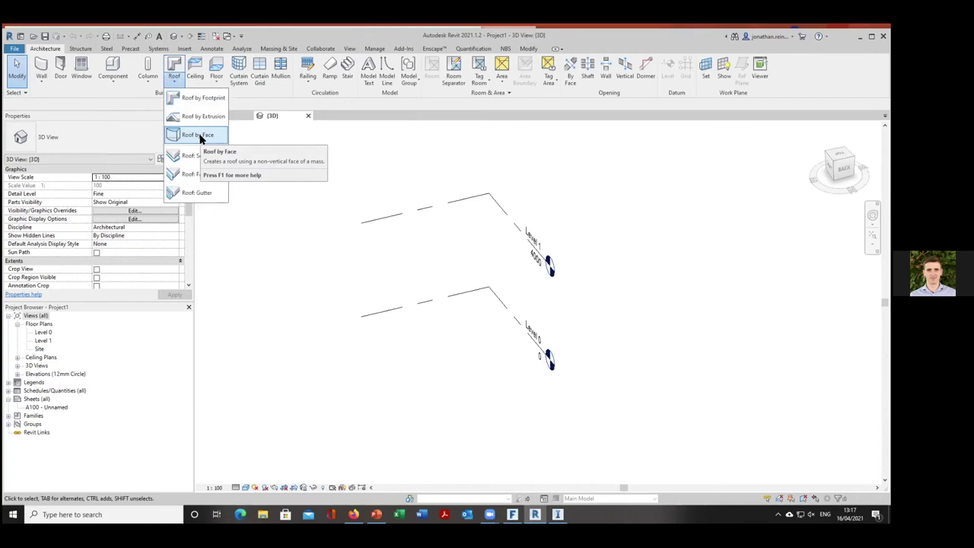
left_click(343, 290)
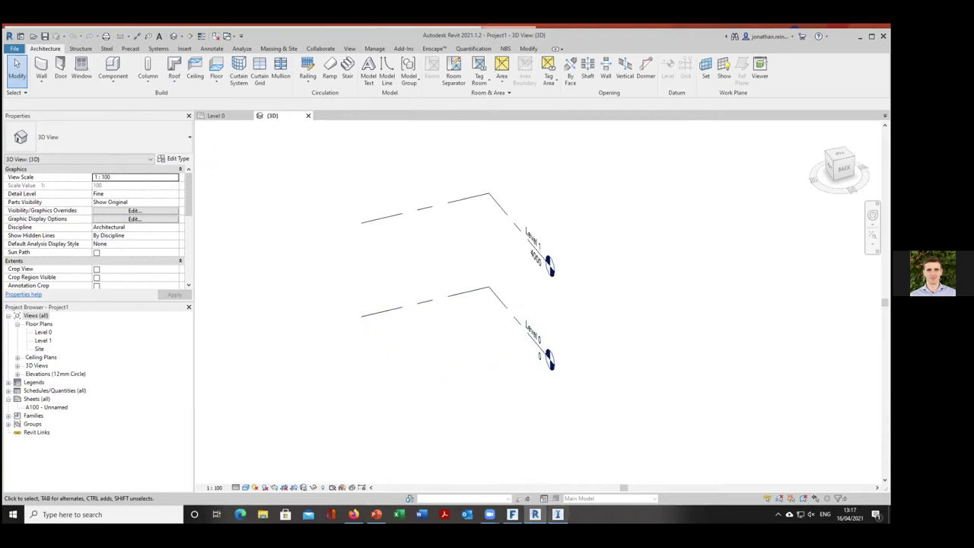
- Close FormIt, discarding its unsaved changes, and switch to the cork v3 model in InfraWorks
mouse_move(512, 514)
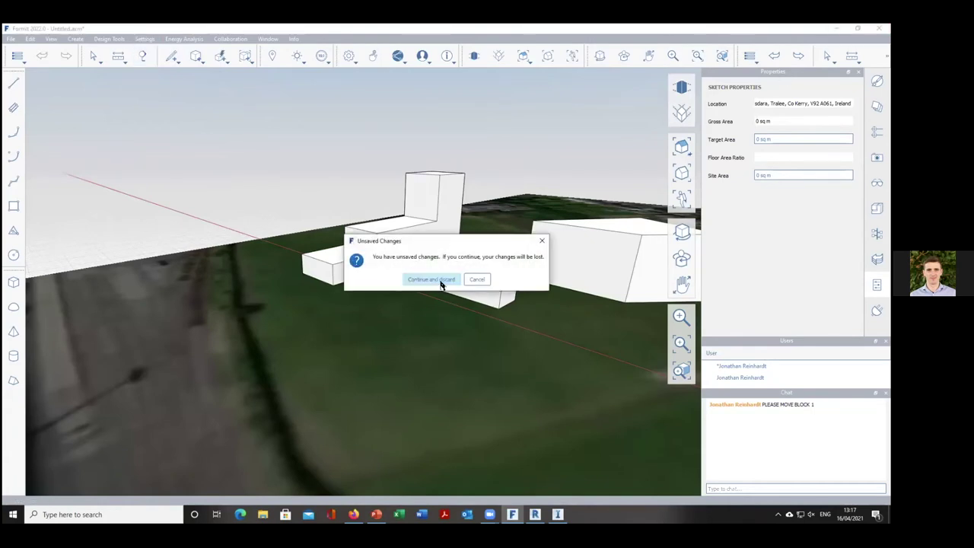
left_click(445, 281)
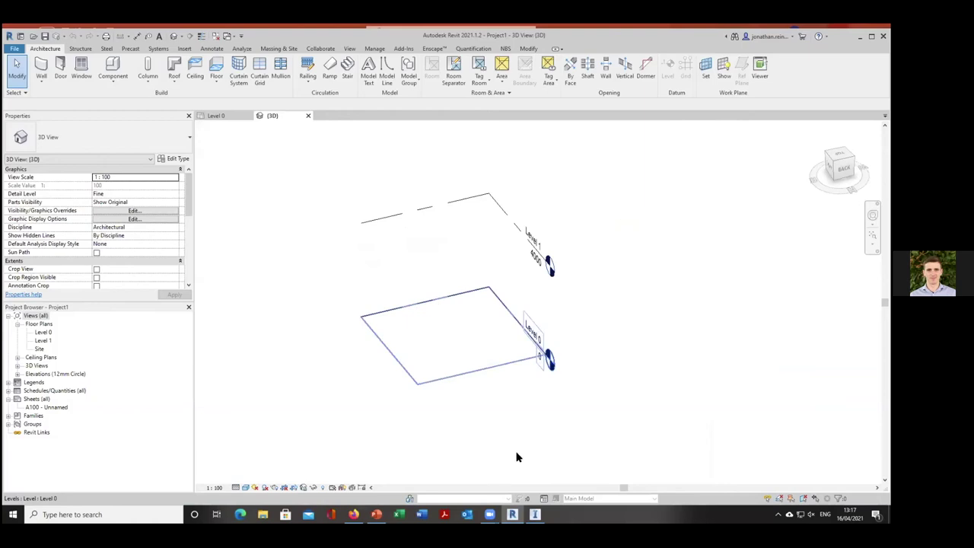
mouse_move(535, 515)
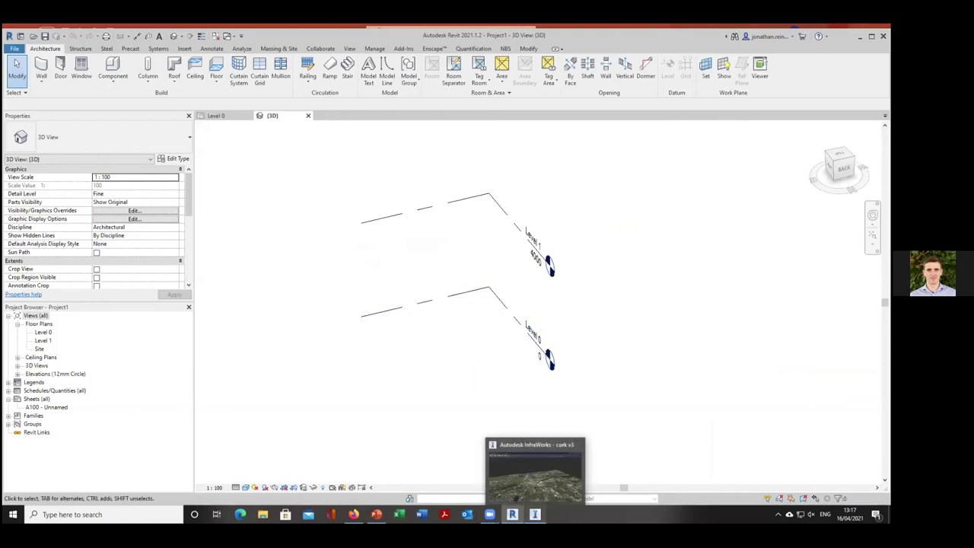
key("alt+Tab")
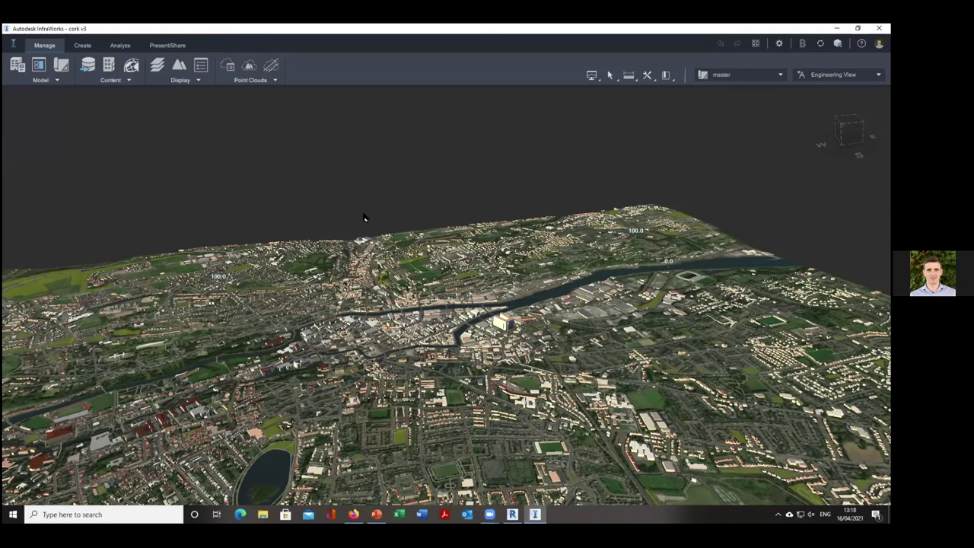
middle_click_drag(326, 190, 290, 208, "shift")
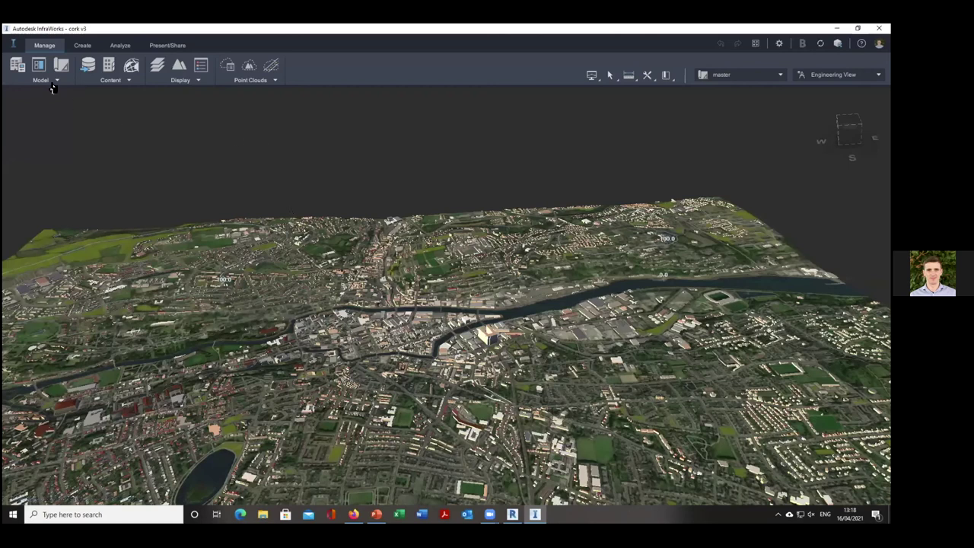
- Start Model Builder and draw a rectangular model area around the stadium, the Marina and the River Lee in Cork
left_click(16, 44)
left_click(34, 61)
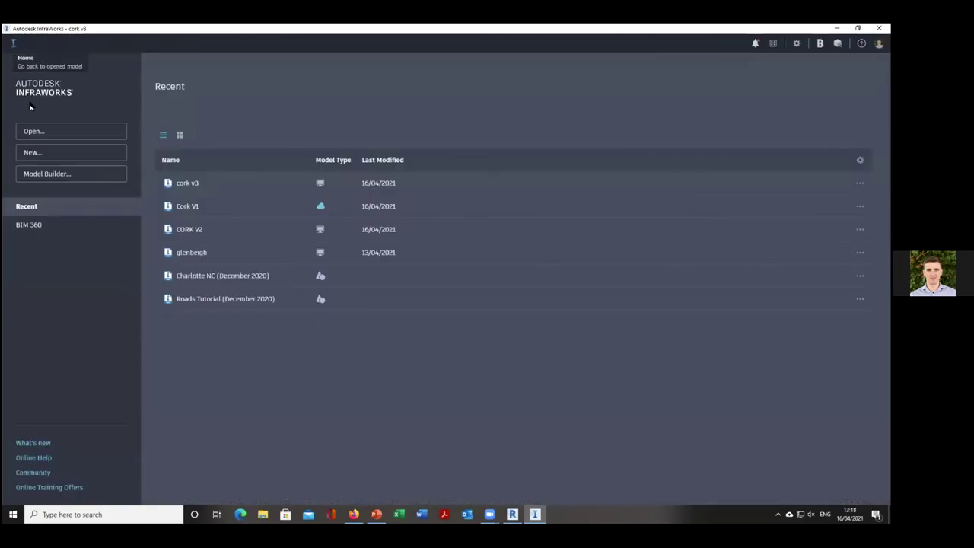
left_click(67, 175)
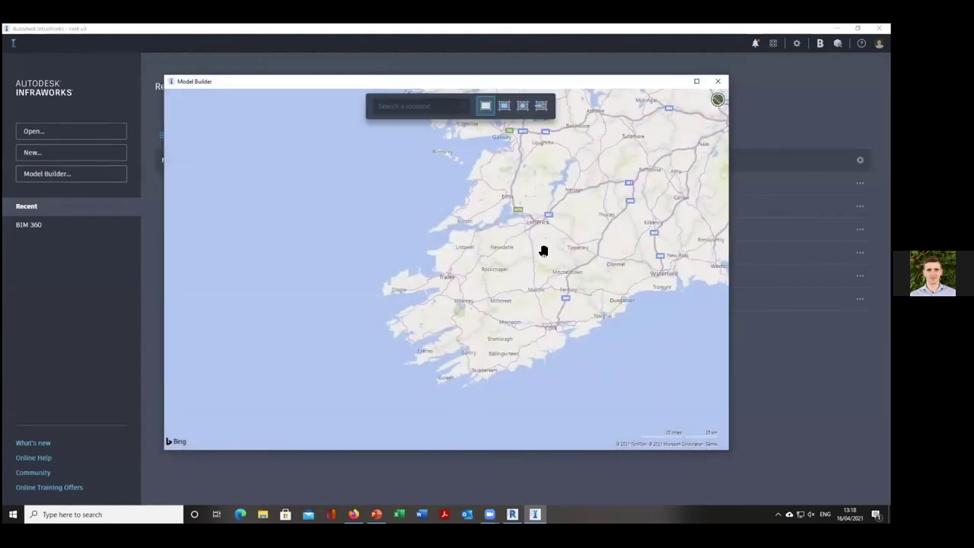
left_click_drag(543, 249, 445, 262)
scroll(434, 319, "up", 8)
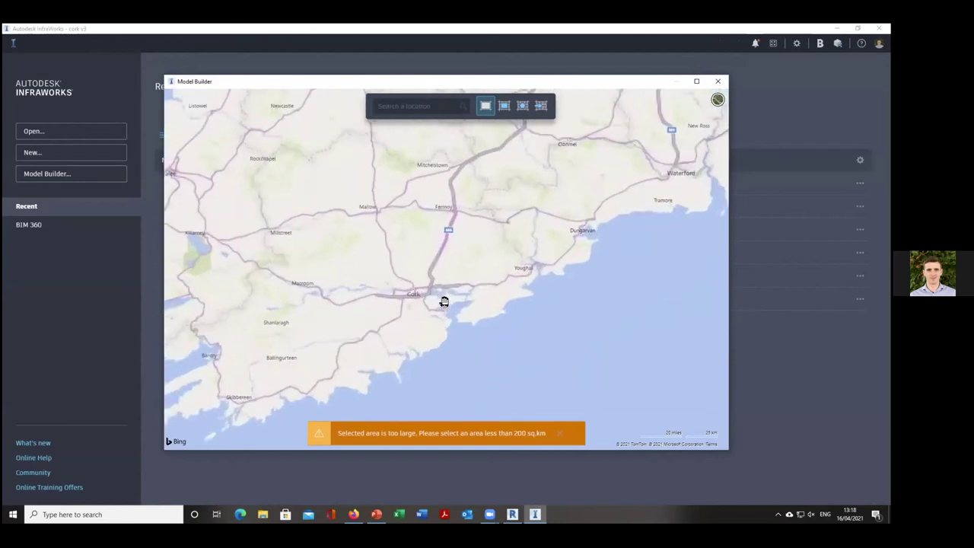
left_click_drag(296, 105, 476, 230)
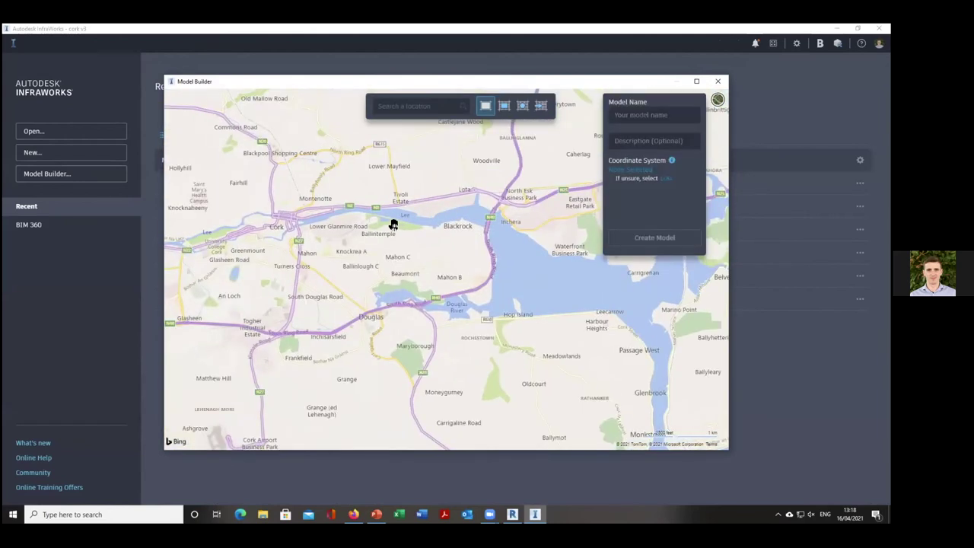
scroll(392, 226, "up", 2)
left_click(504, 105)
left_click_drag(487, 349, 269, 205)
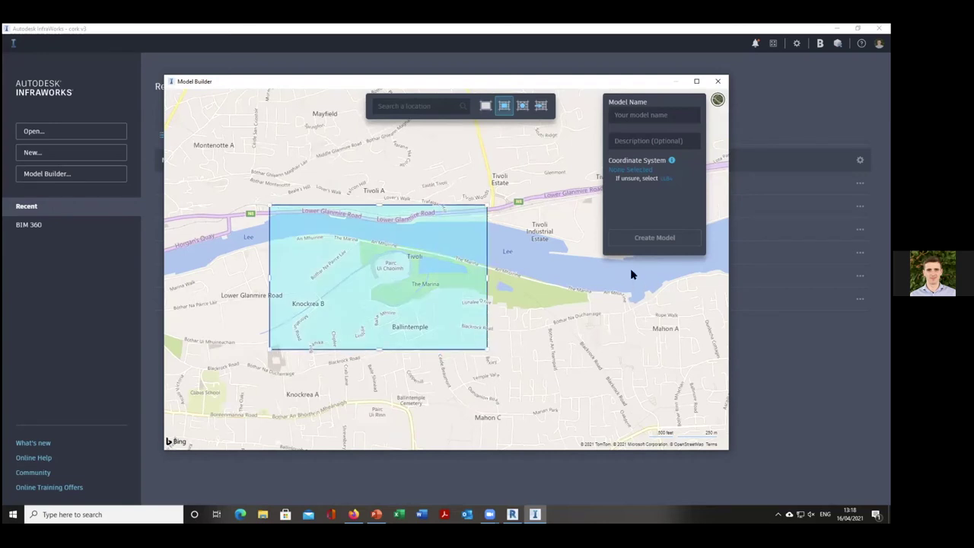
- Try the ITM coordinate system for the new model and close Model Builder without creating the model
left_click(645, 175)
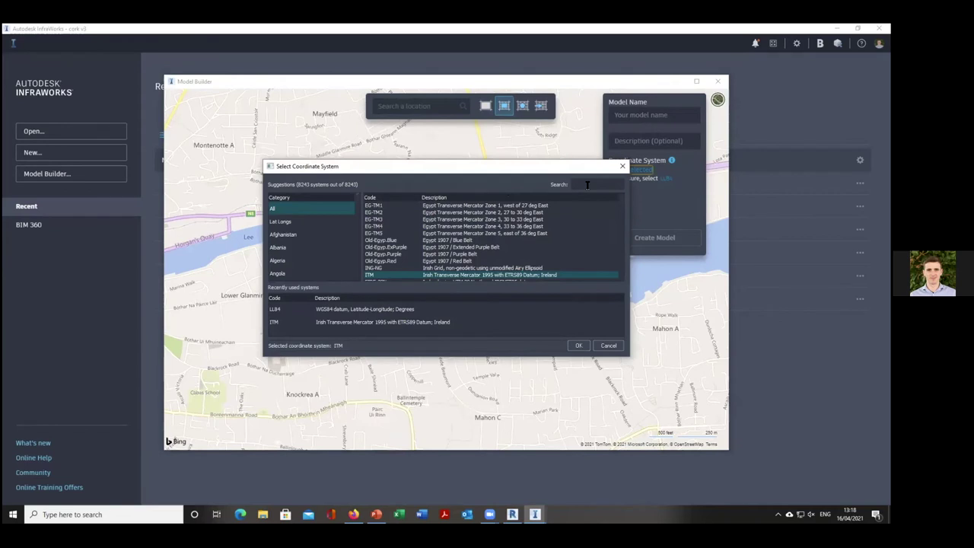
left_click(578, 345)
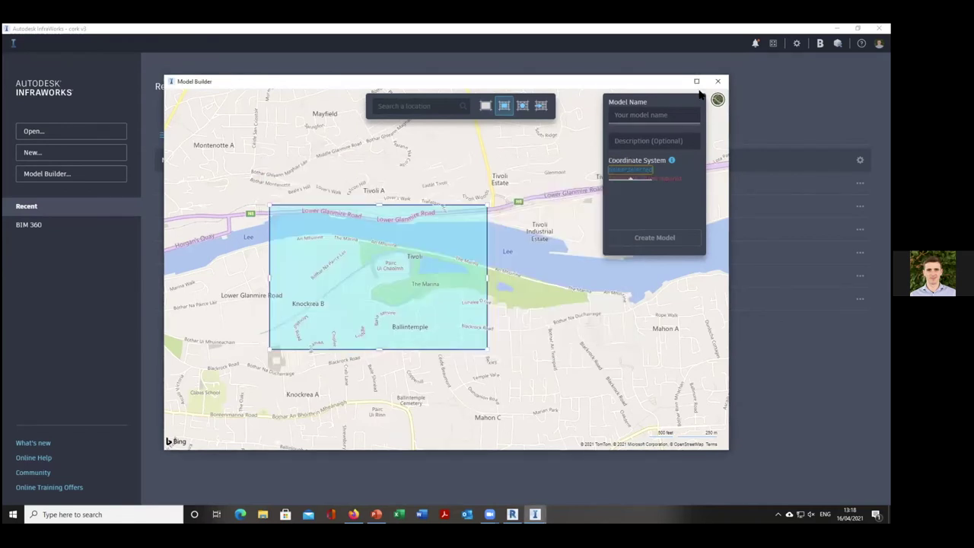
left_click(717, 82)
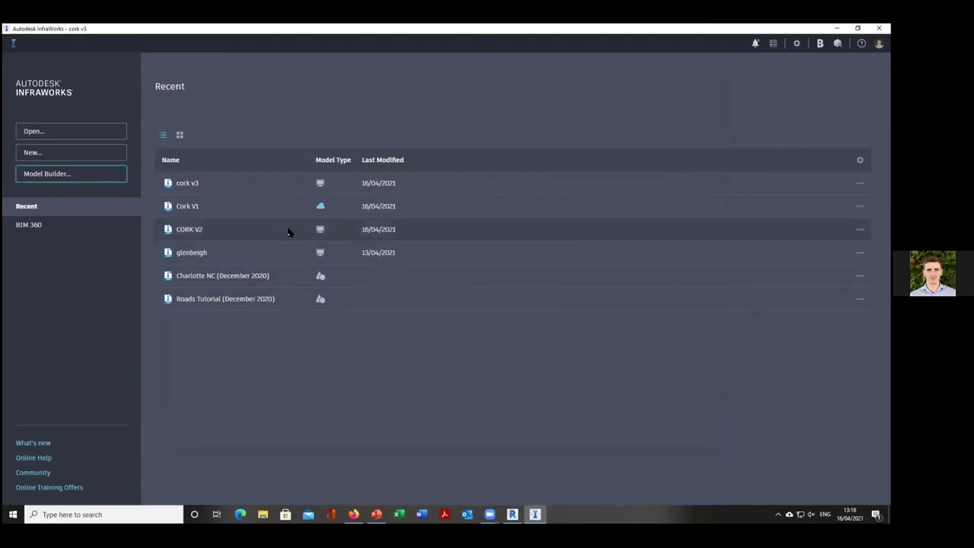
- Open the recent Cork V1 model and bring the riverside stadium into close view
left_click(189, 207)
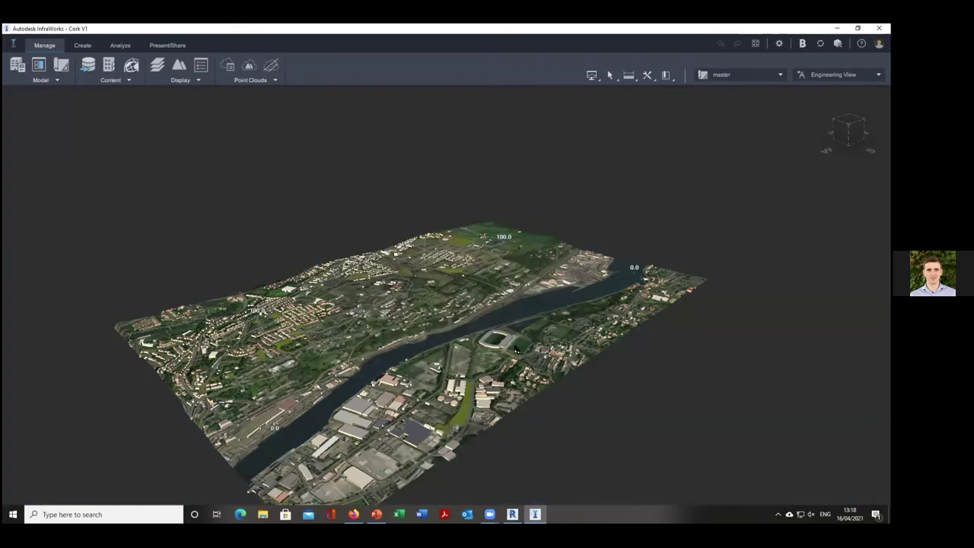
scroll(209, 366, "up", 2)
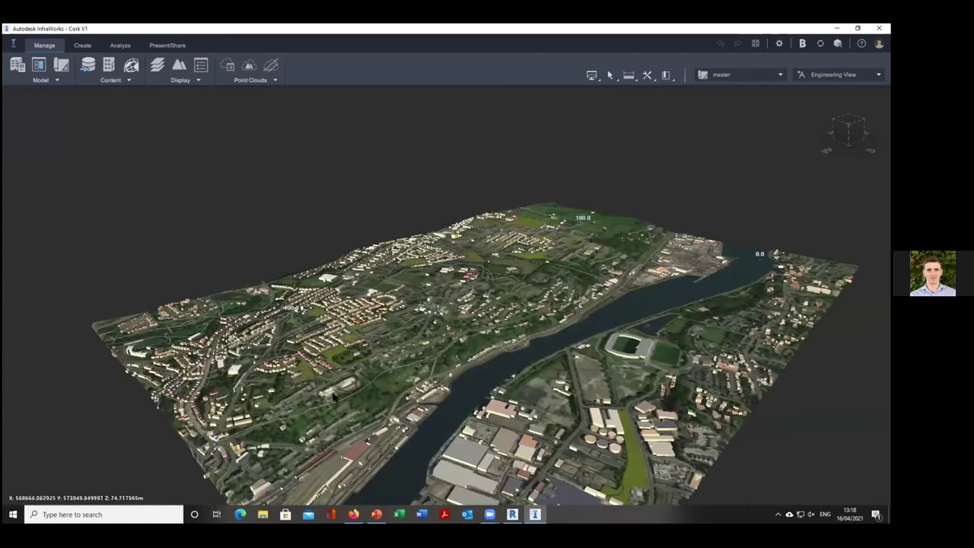
scroll(643, 362, "up", 3)
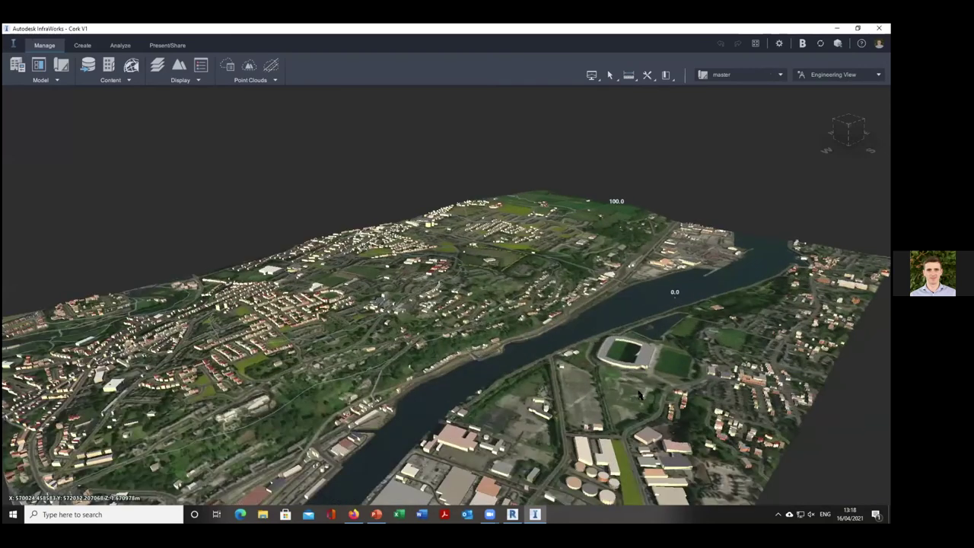
scroll(631, 422, "up", 4)
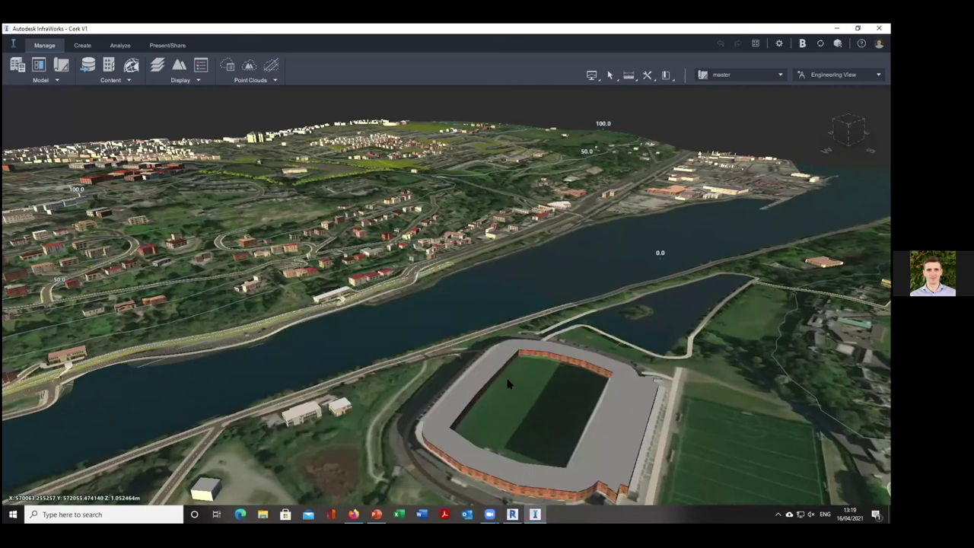
- Examine the stadium, the river banks and the surrounding buildings and terrain of the city model from several sides
left_click_drag(509, 382, 532, 343)
scroll(532, 334, "up", 3)
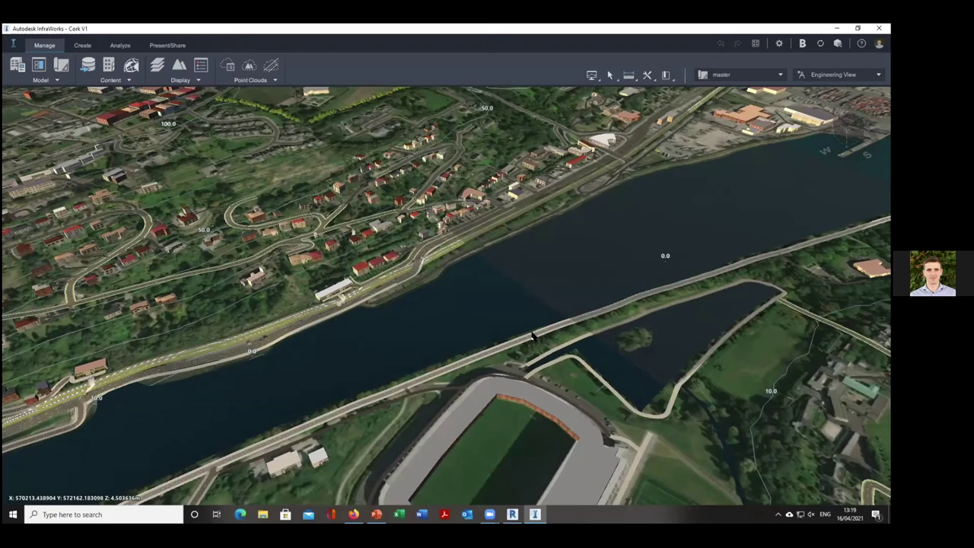
scroll(532, 337, "down", 1)
scroll(540, 287, "down", 1)
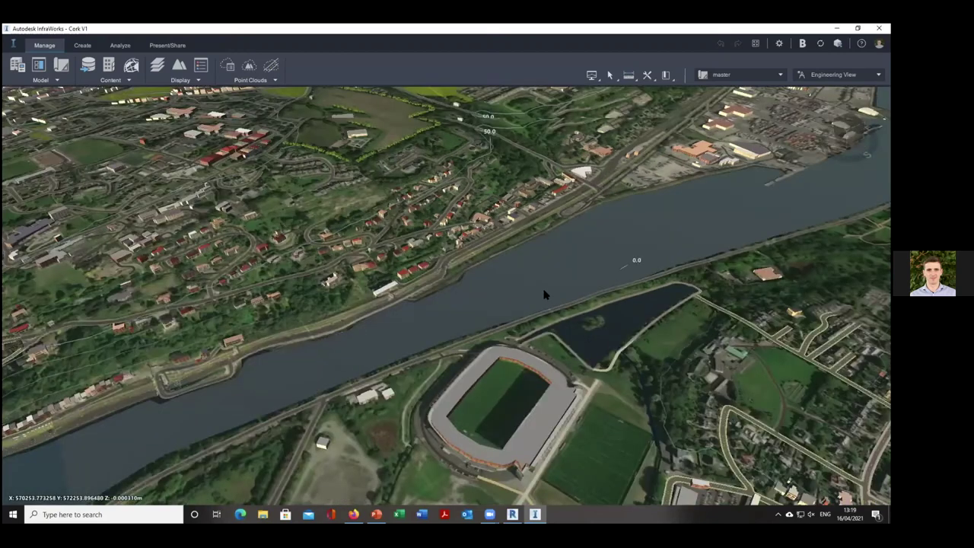
scroll(543, 294, "down", 1)
scroll(563, 286, "down", 1)
scroll(583, 279, "down", 1)
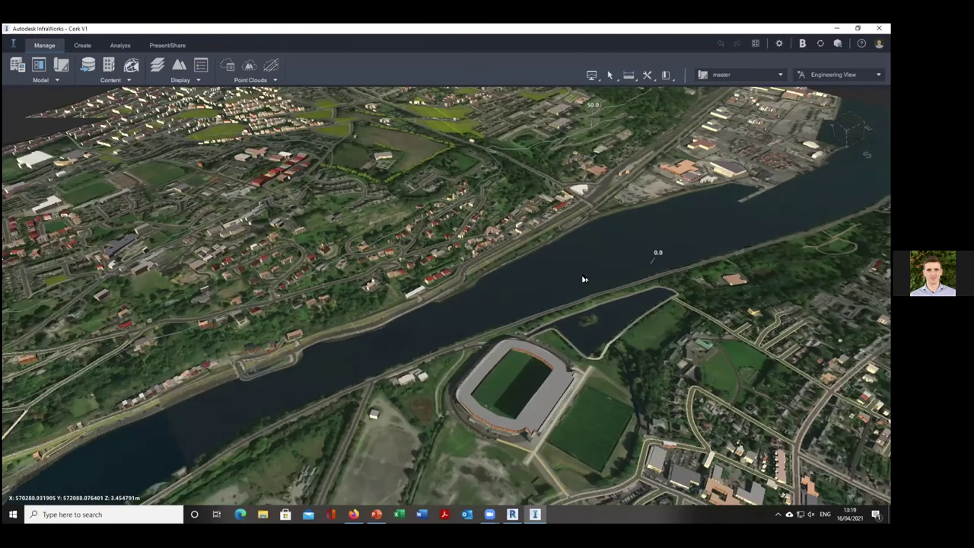
scroll(592, 271, "down", 1)
left_click_drag(467, 262, 32, 84)
- Start exporting the Cork V1 model to a 3D model format
left_click(47, 82)
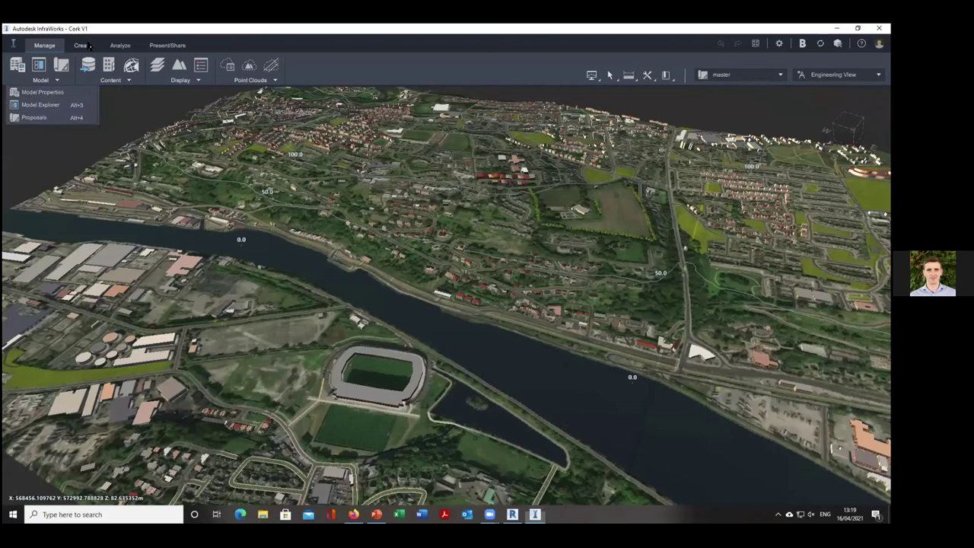
left_click(166, 46)
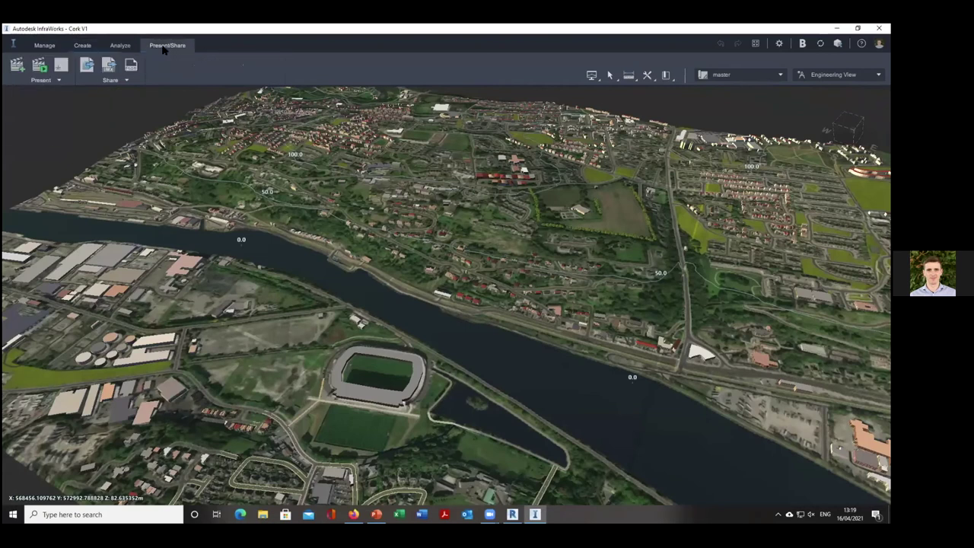
left_click(120, 80)
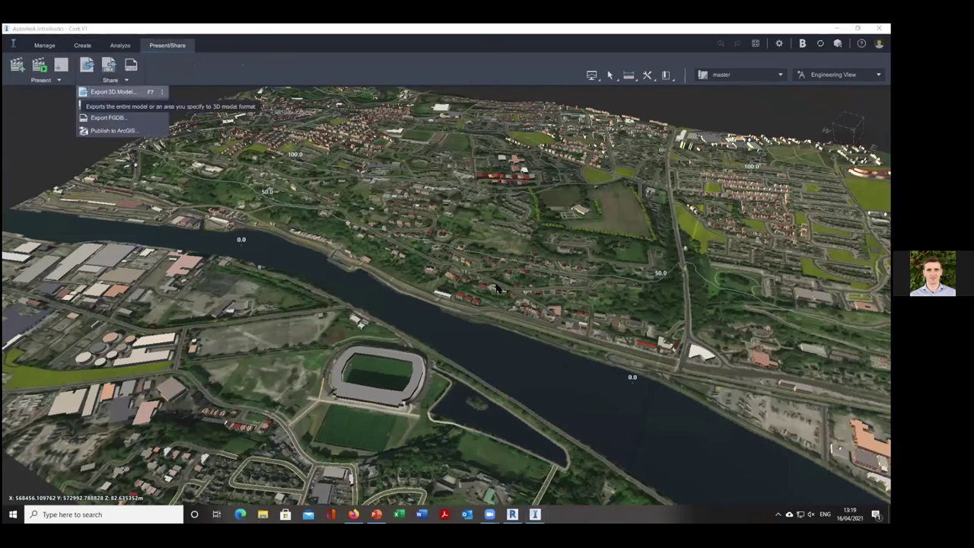